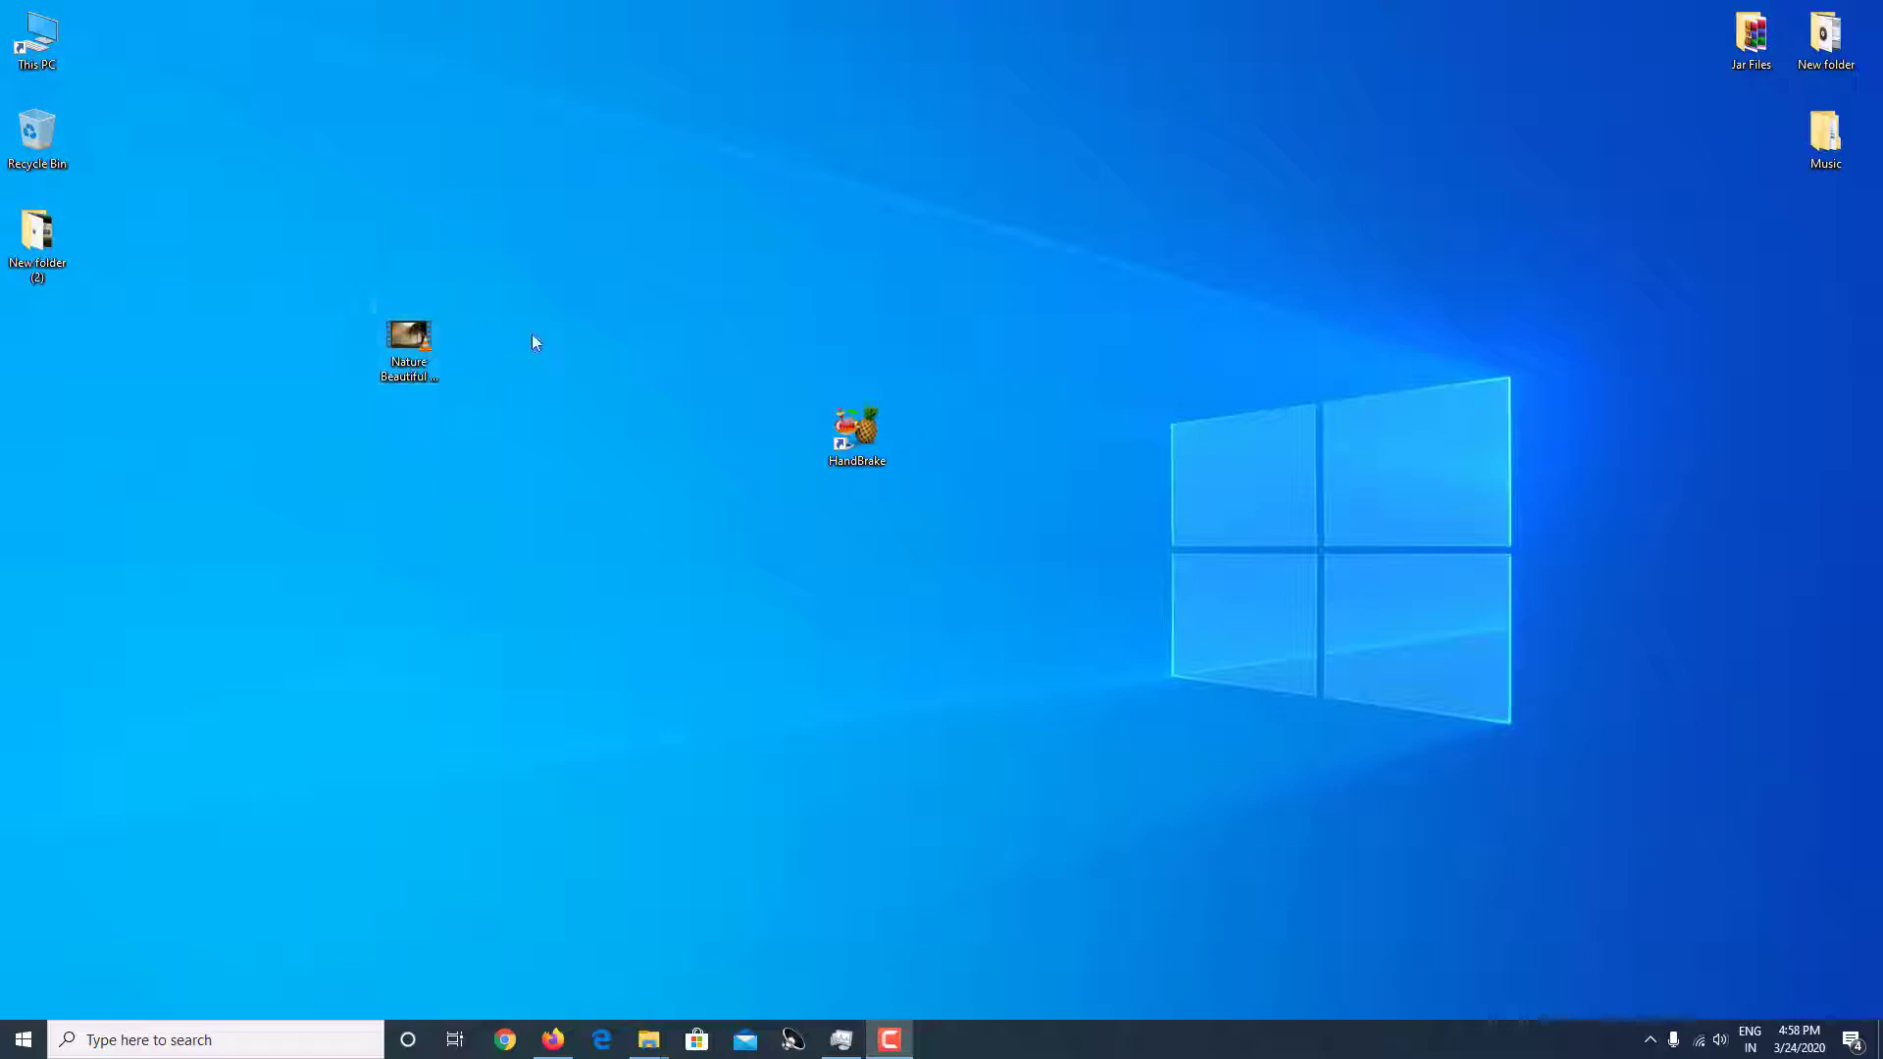
pyautogui.moveTo(805, 402); pyautogui.dragTo(921, 544)
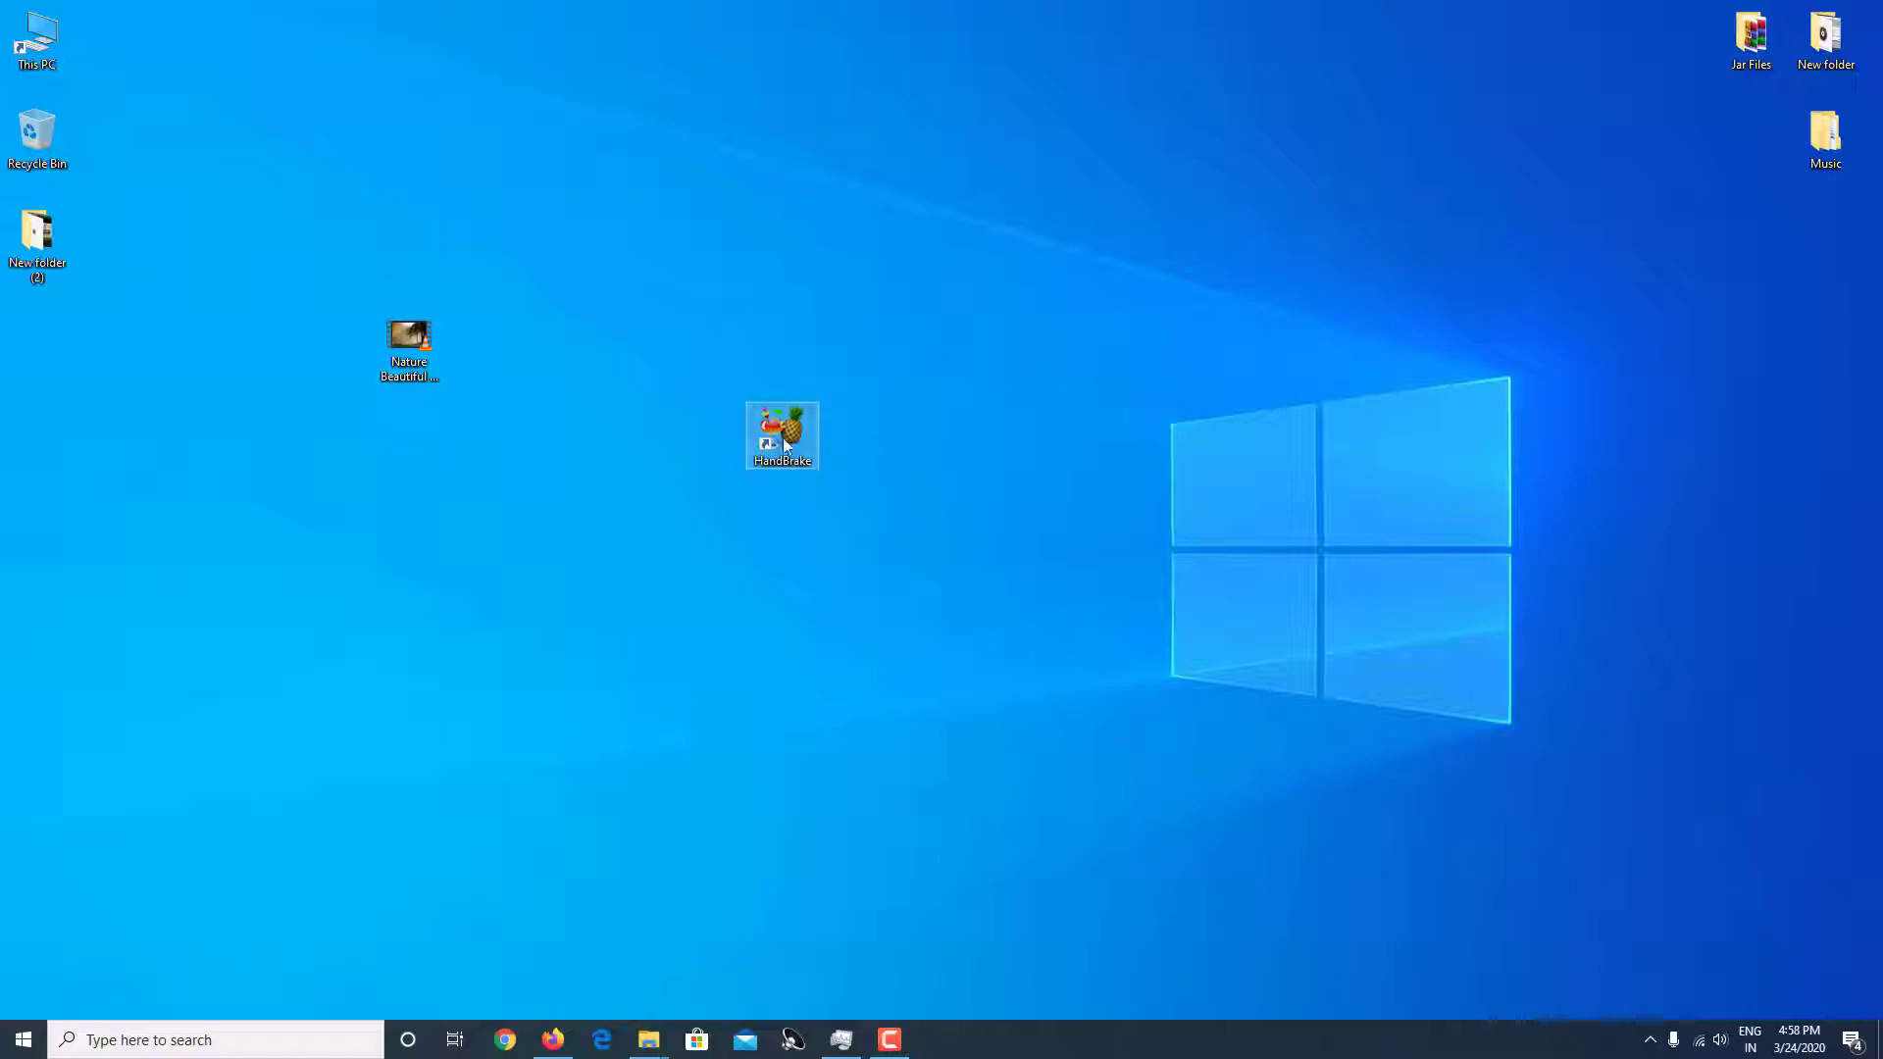
pyautogui.moveTo(702, 367); pyautogui.dragTo(869, 526)
pyautogui.moveTo(431, 355); pyautogui.dragTo(436, 458)
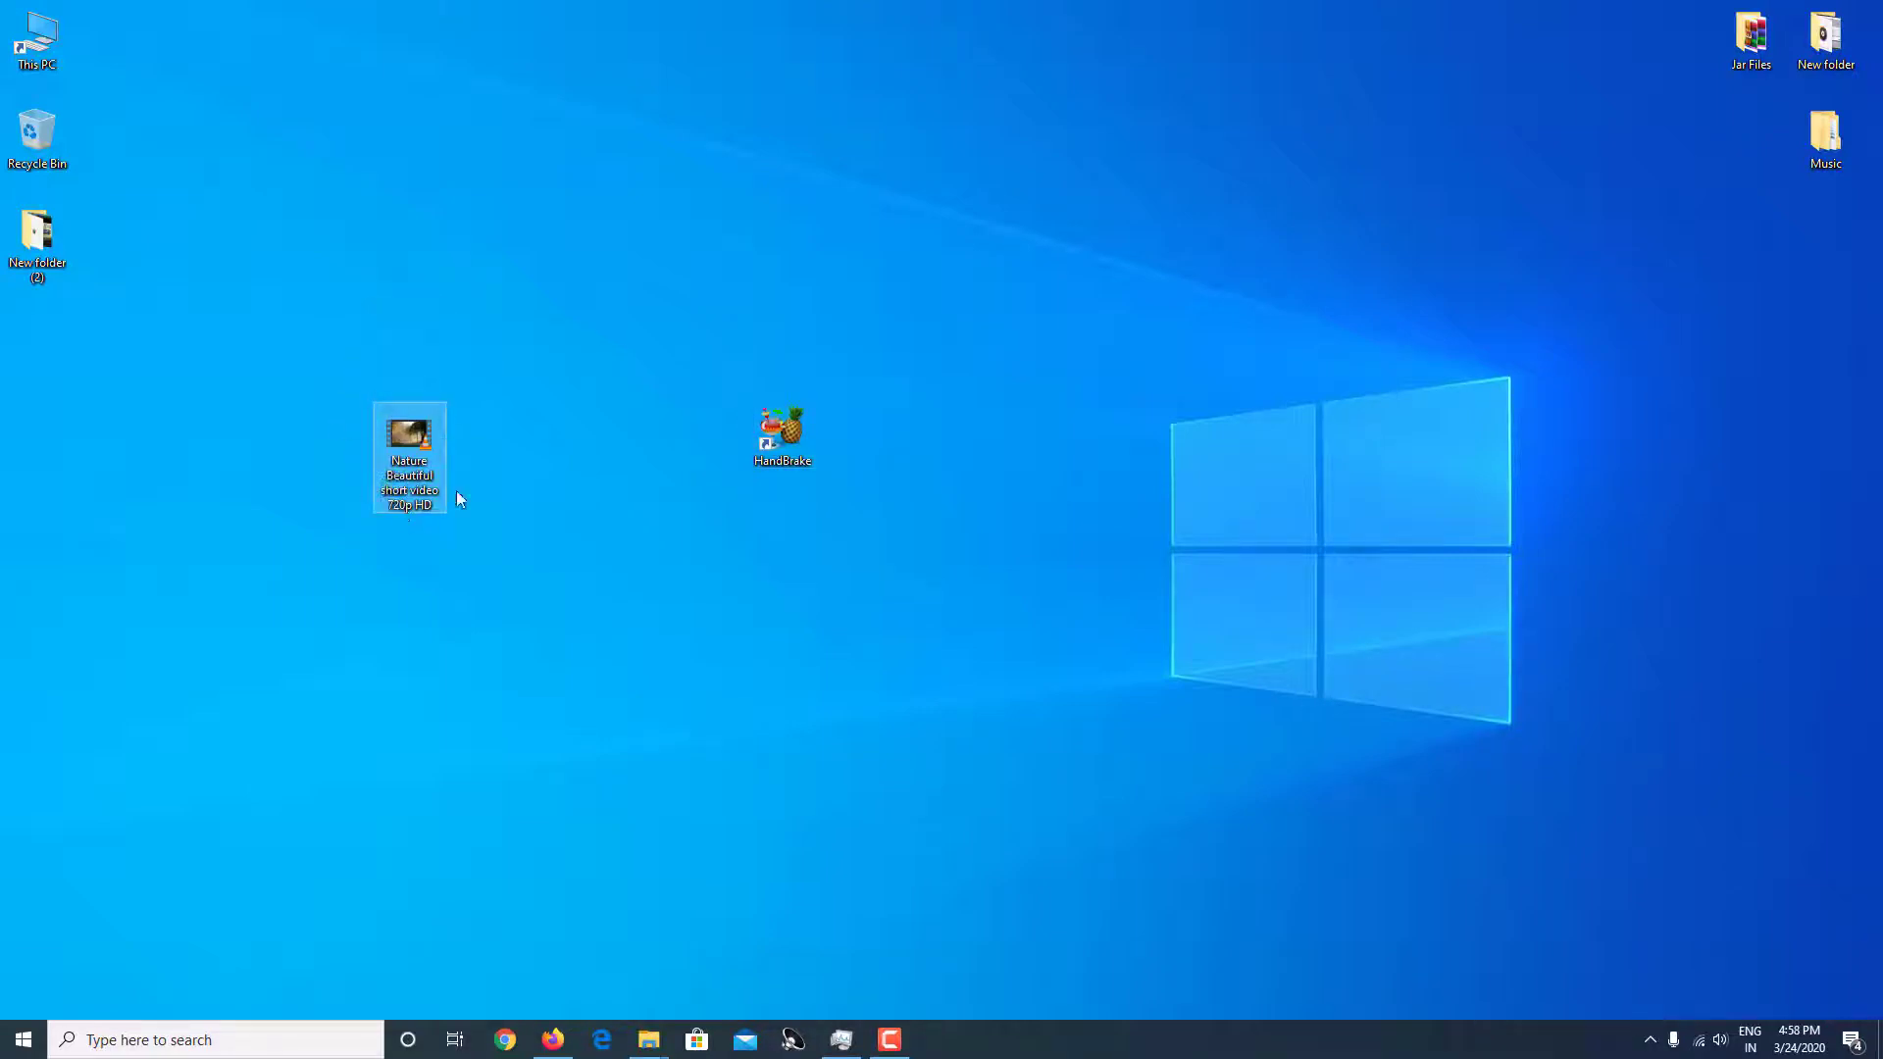
pyautogui.click(422, 517)
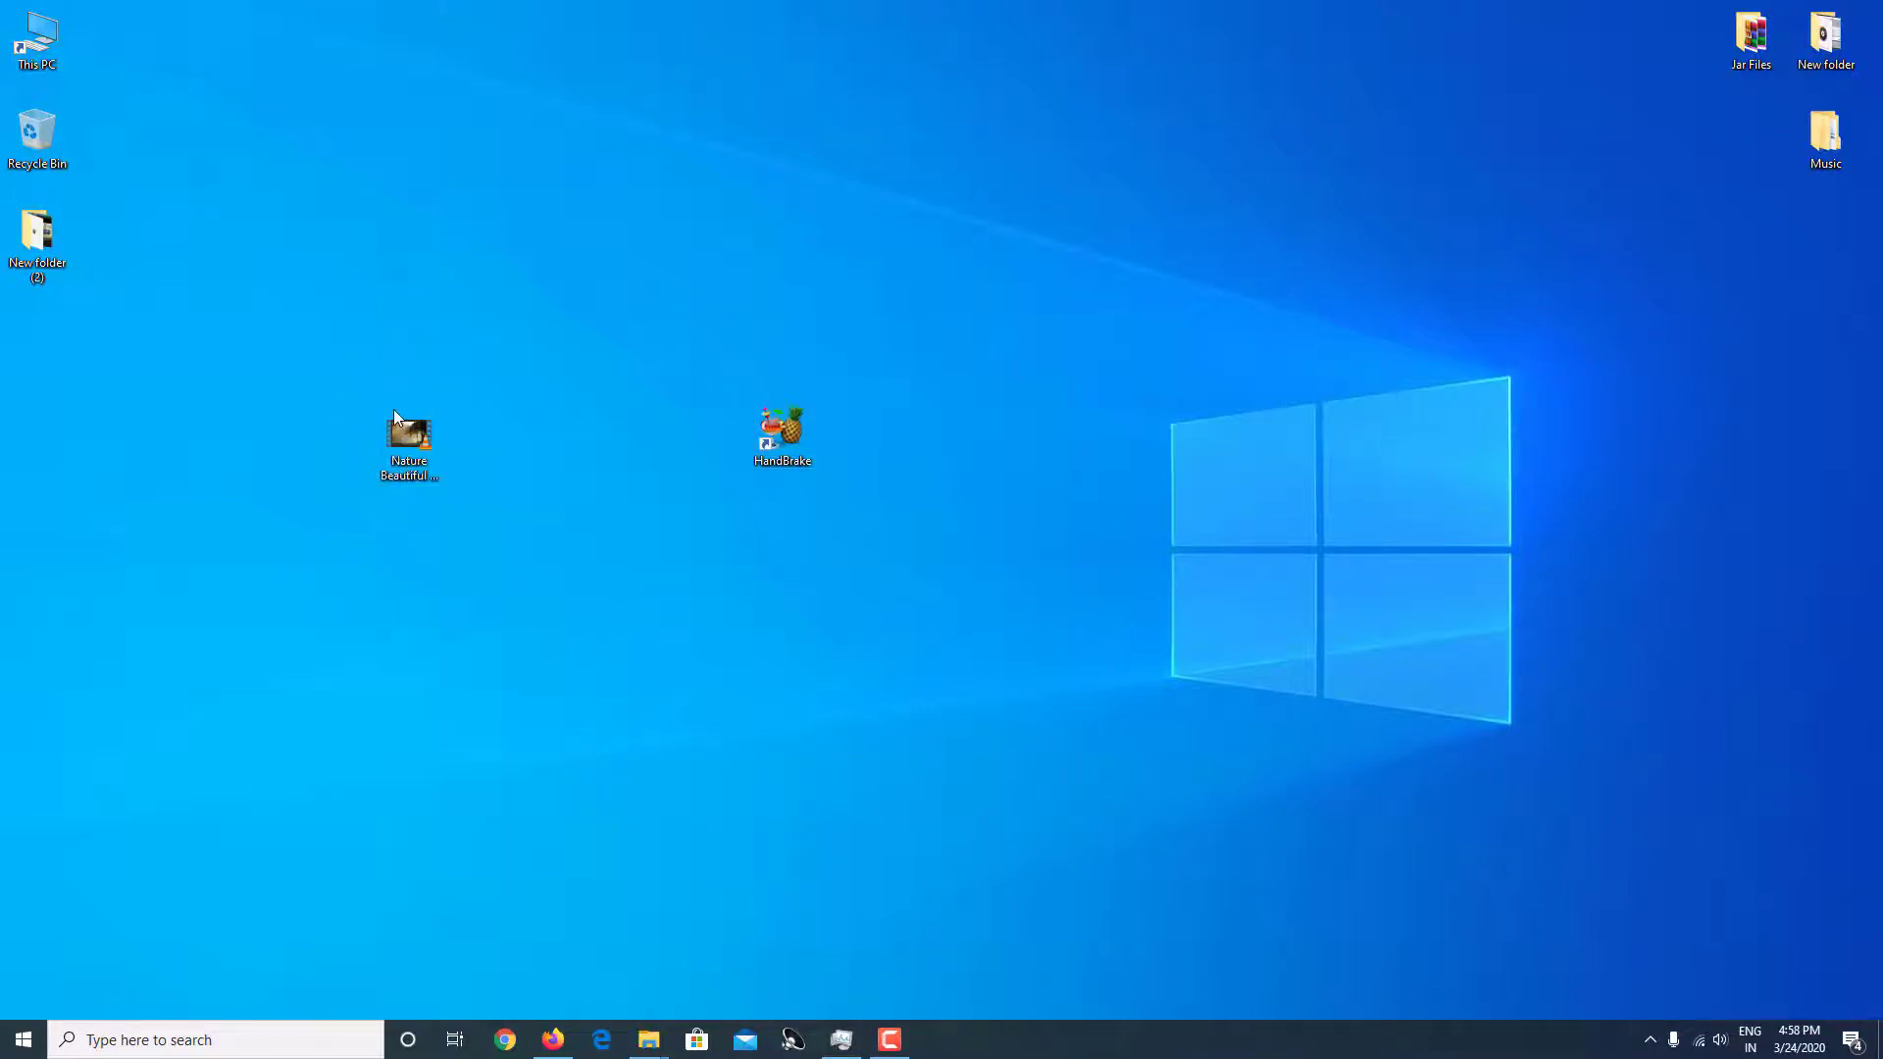
# Open the properties of the "Nature Beautiful short video 720p HD" file on the desktop and check its file size.
pyautogui.rightClick(392, 408)
pyautogui.click(504, 869)
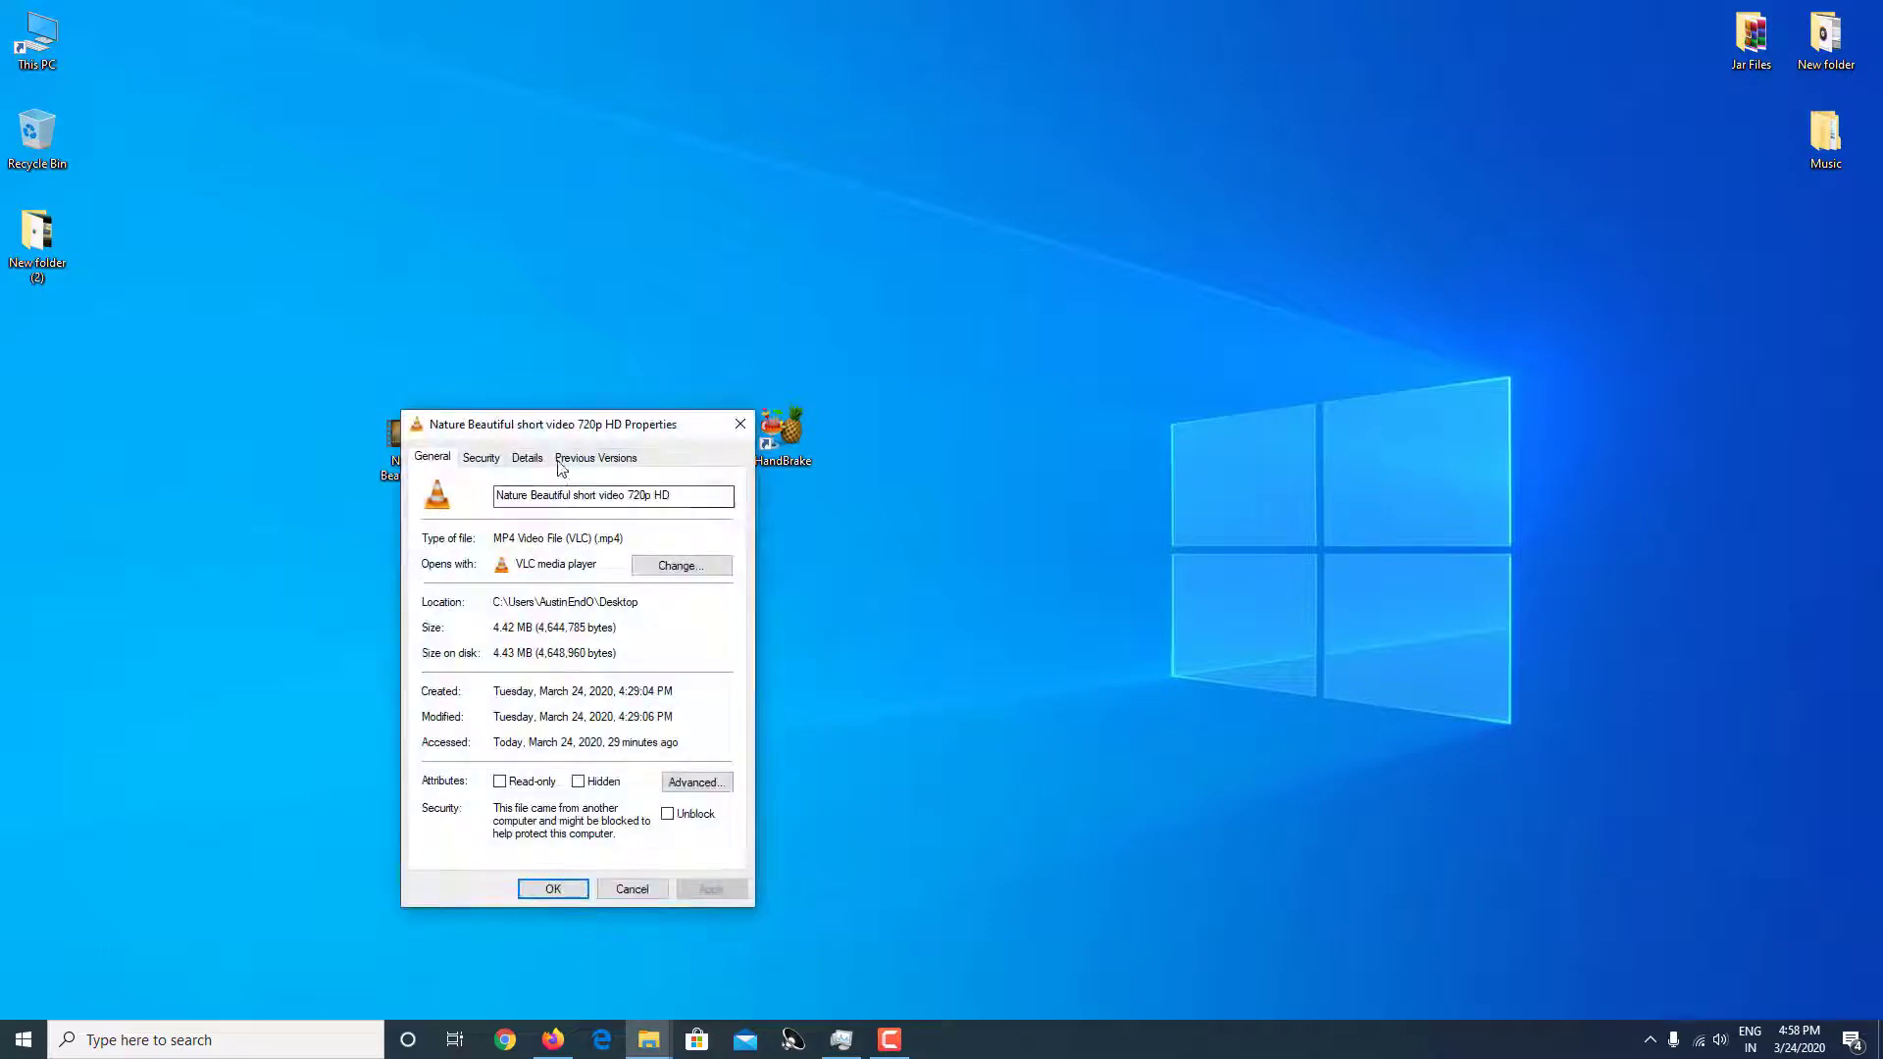
pyautogui.moveTo(538, 438); pyautogui.dragTo(1507, 370)
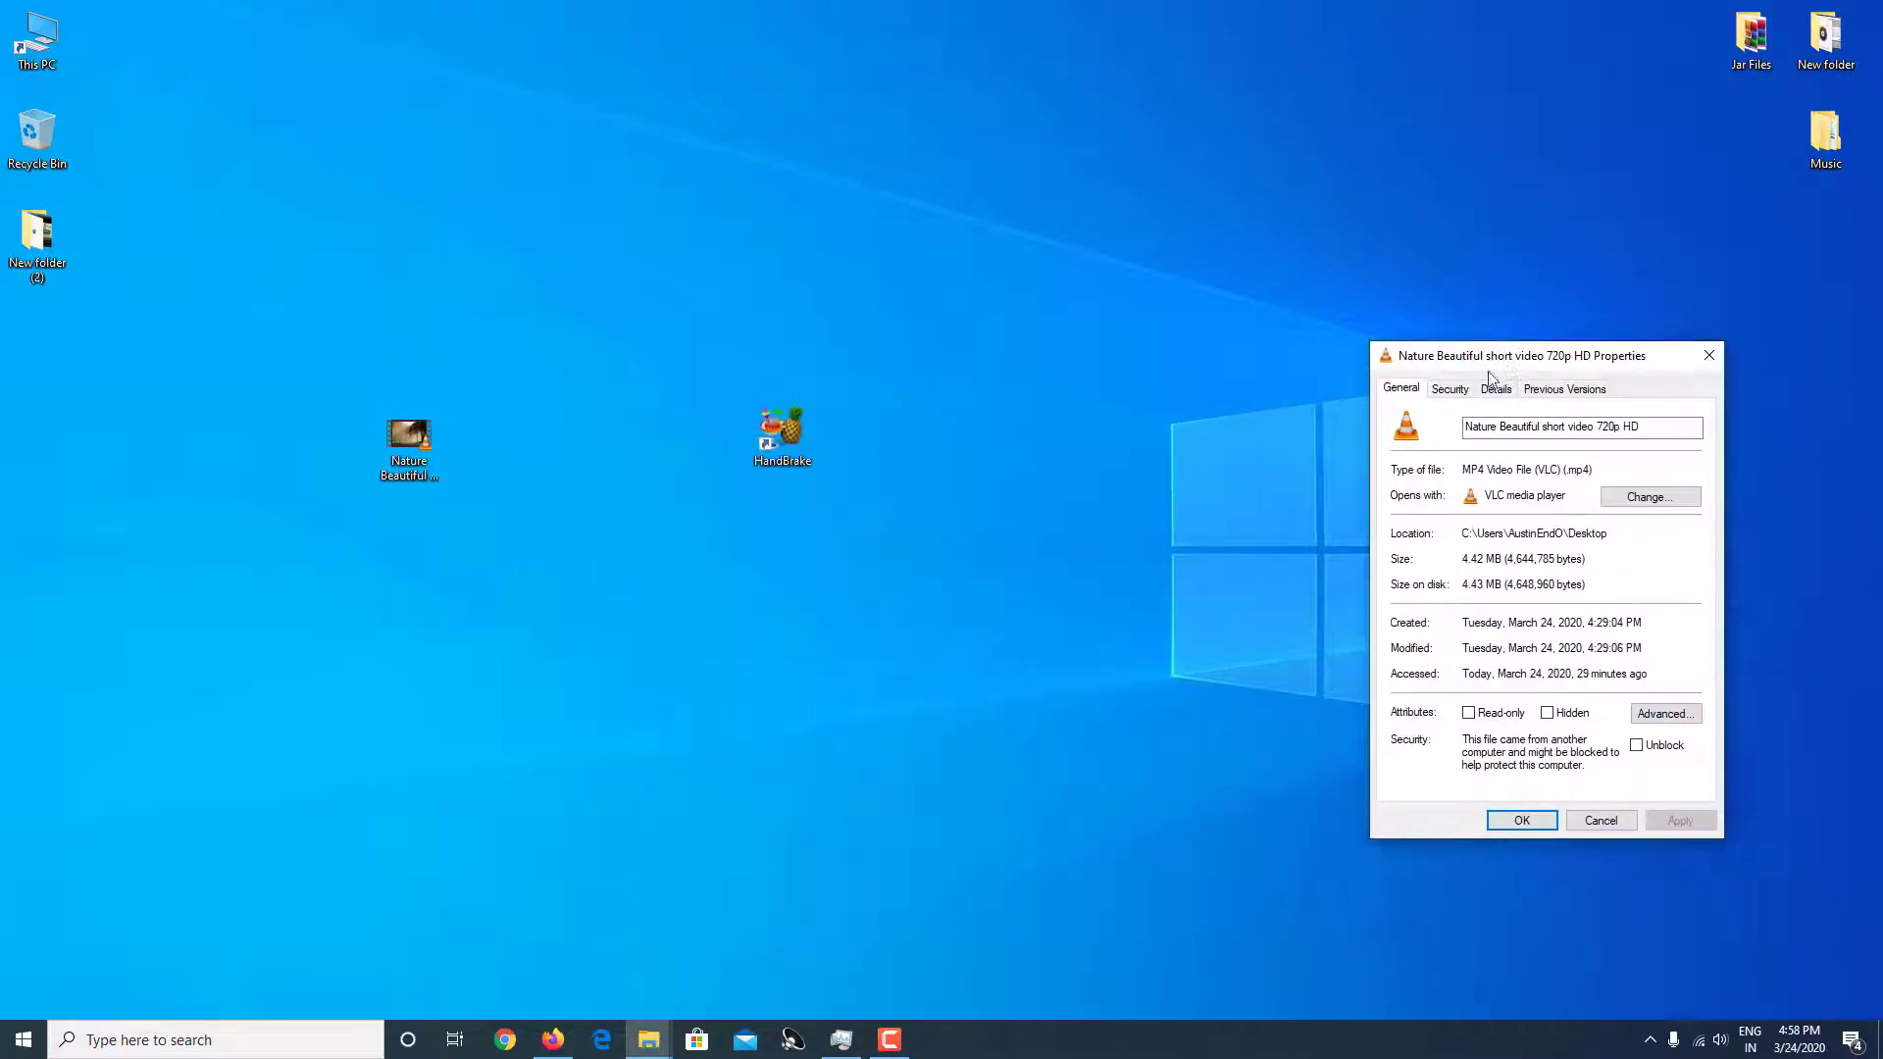
pyautogui.moveTo(1501, 559); pyautogui.dragTo(1462, 559)
pyautogui.click(1478, 556)
# Launch HandBrake and load the "Nature Beautiful short video 720p HD" file from the desktop as the source.
pyautogui.click(812, 440)
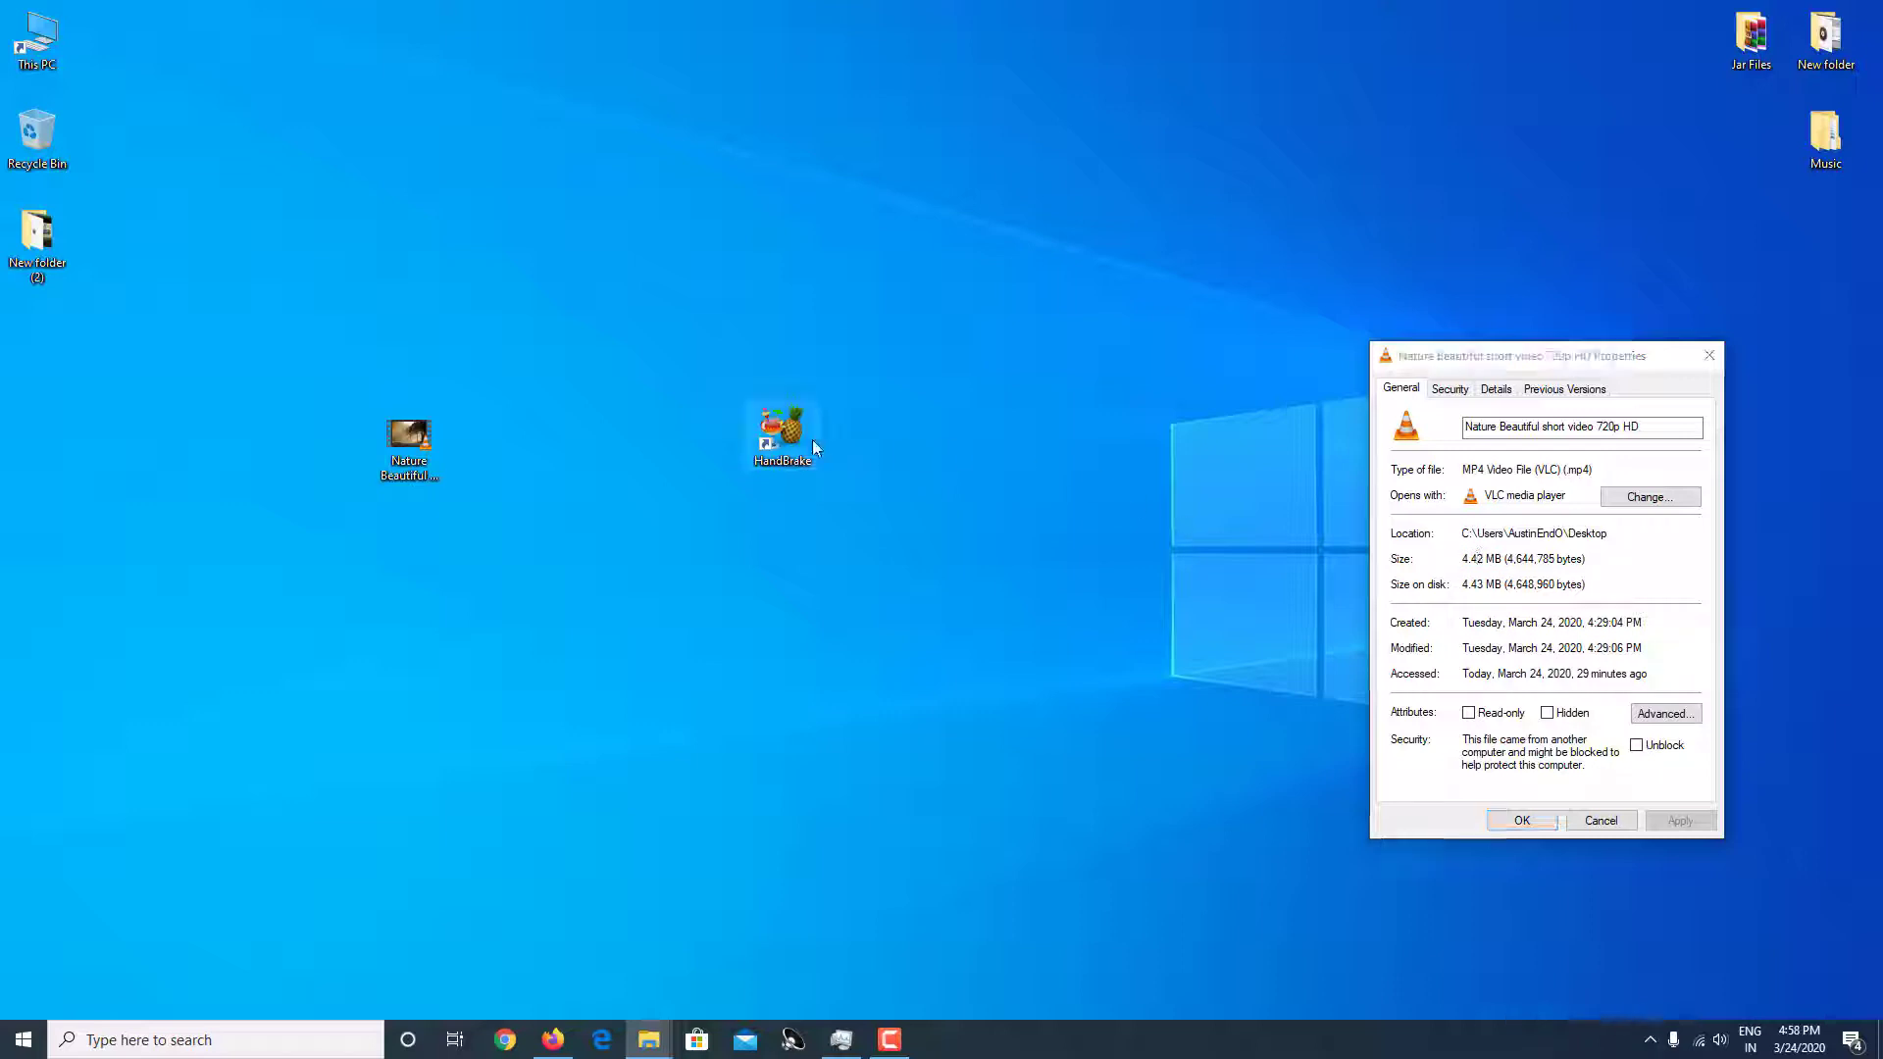
pyautogui.moveTo(1485, 368); pyautogui.dragTo(1632, 548)
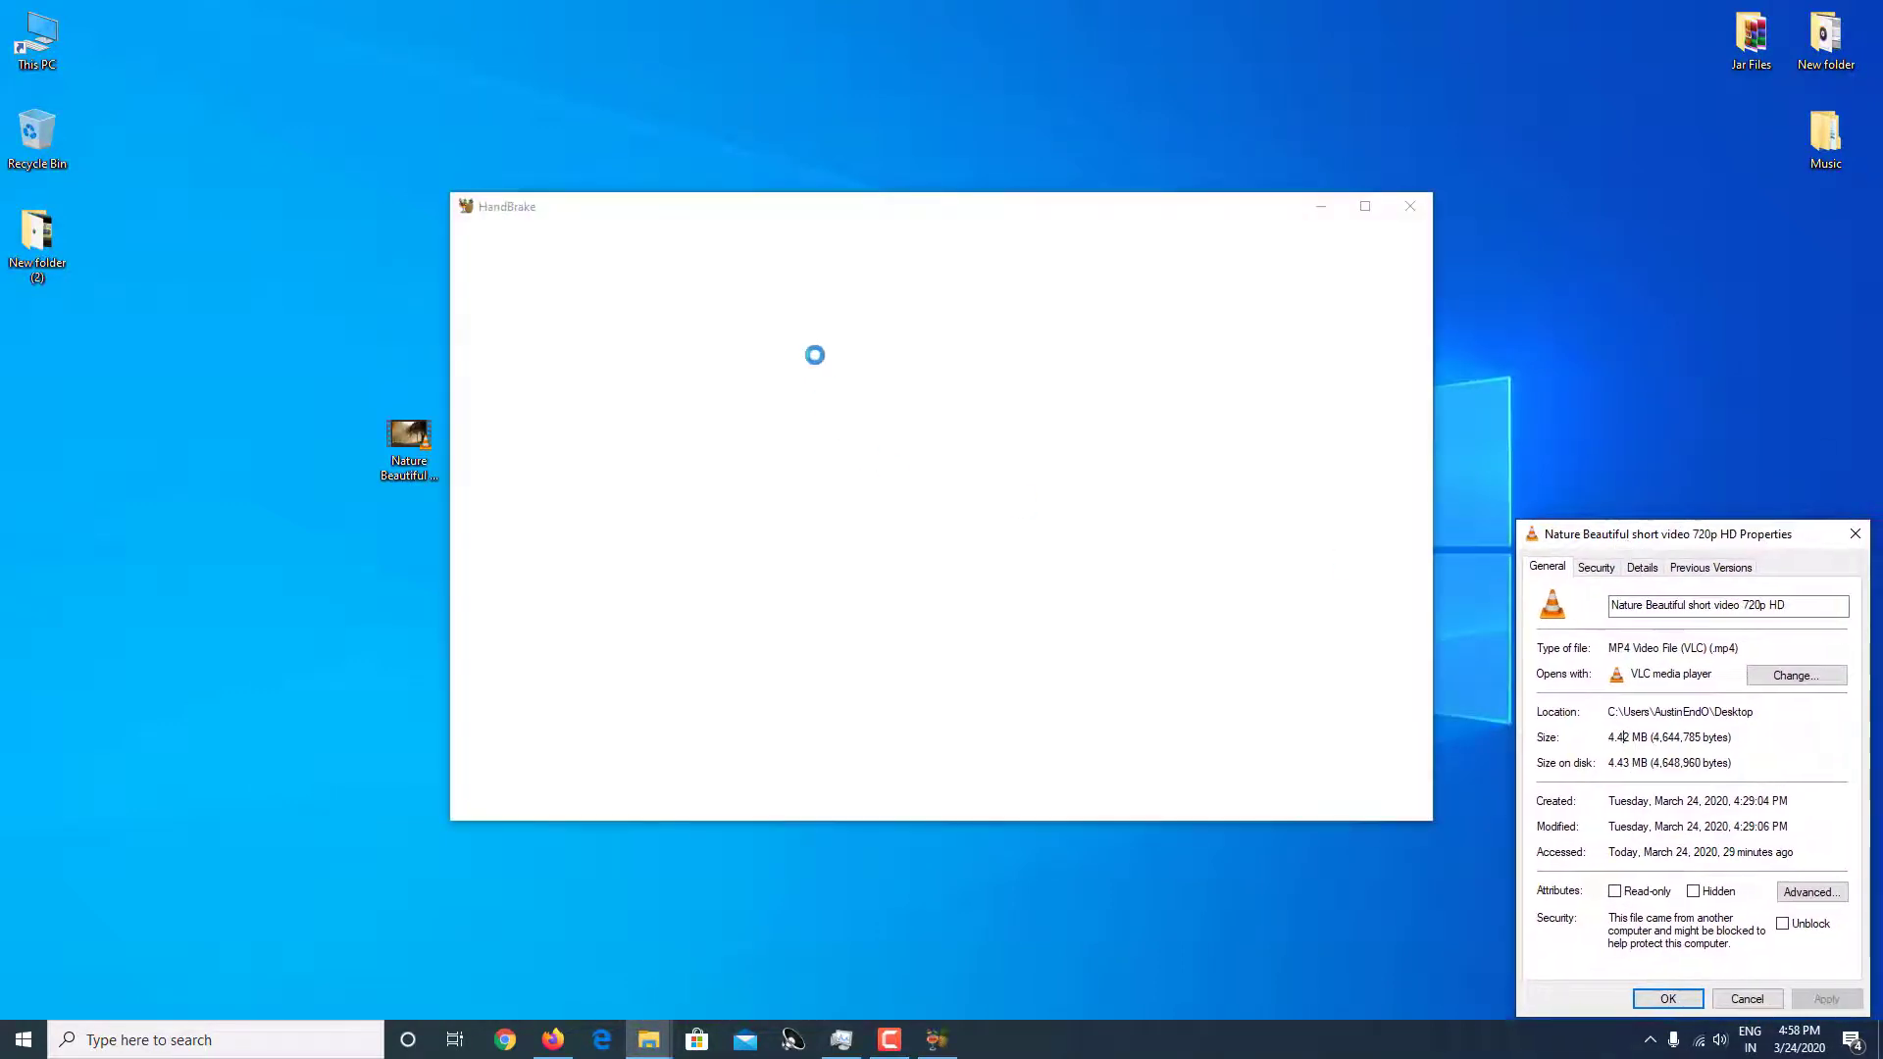
pyautogui.moveTo(733, 224); pyautogui.dragTo(758, 218)
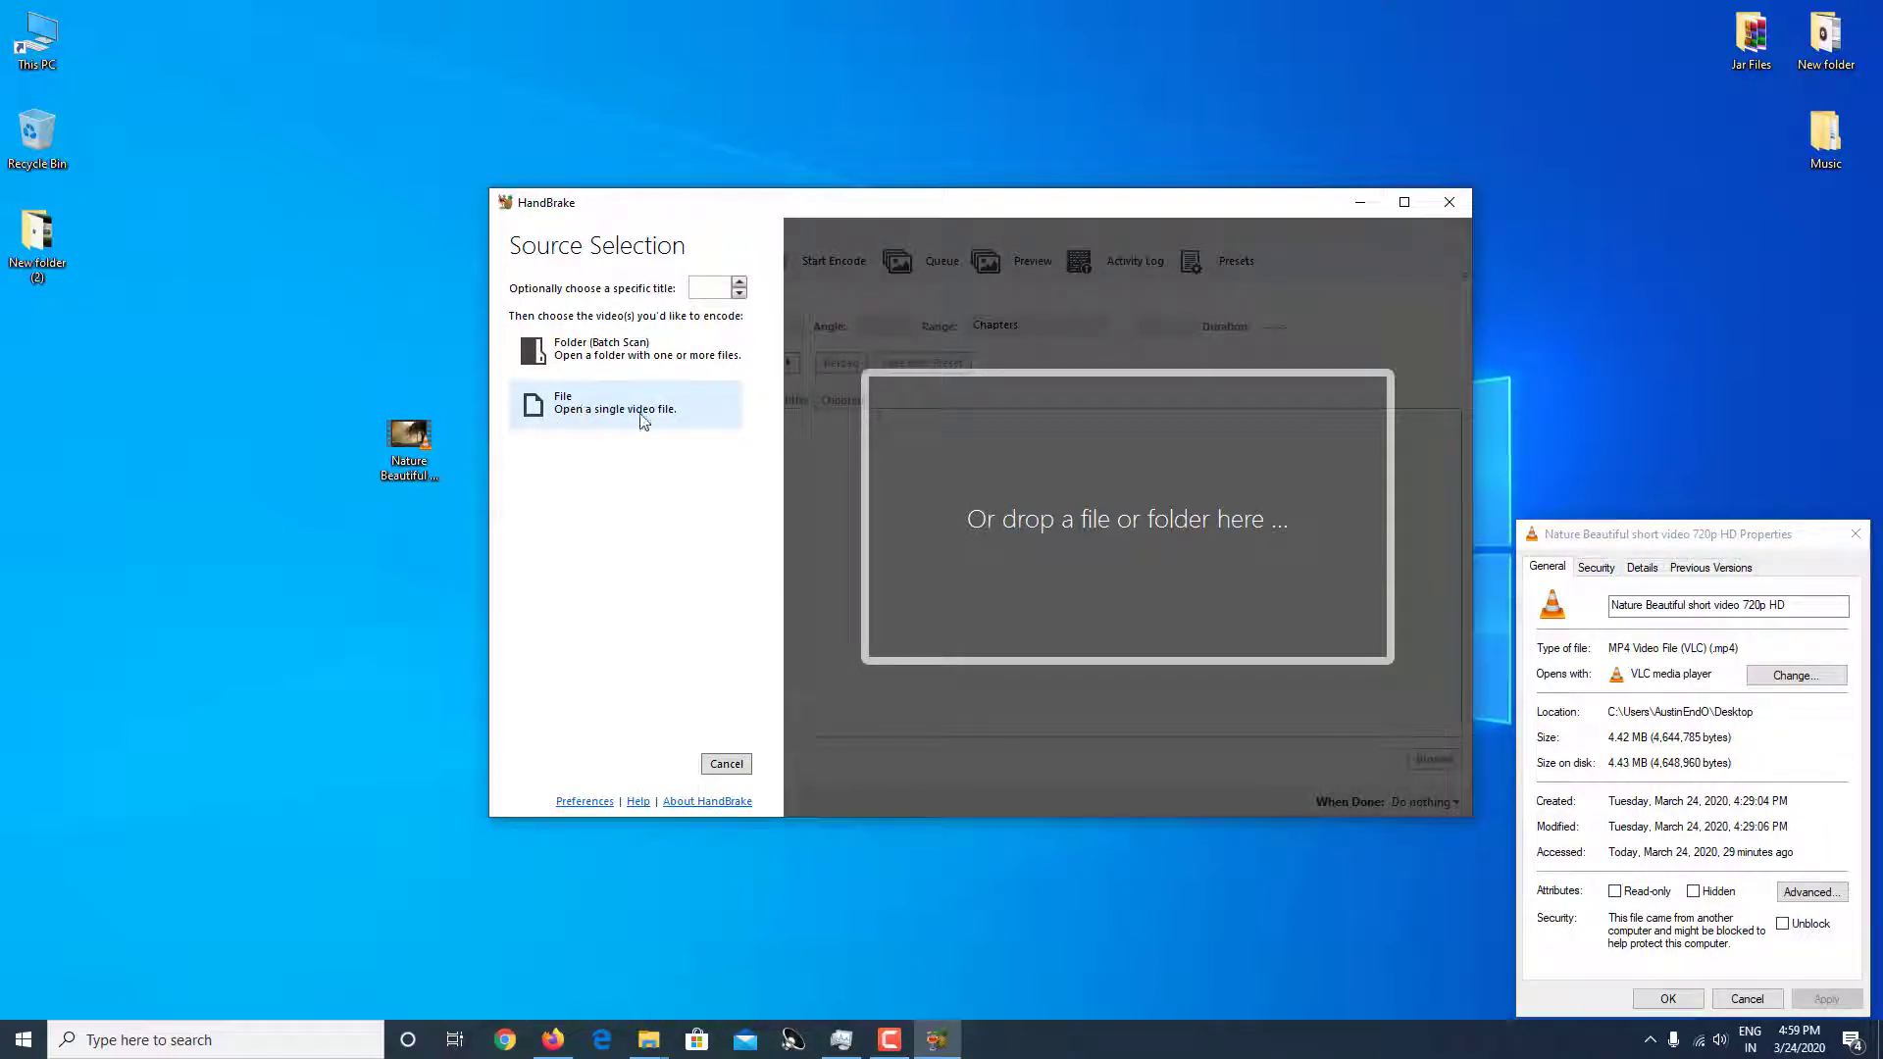
pyautogui.moveTo(409, 442); pyautogui.dragTo(997, 512)
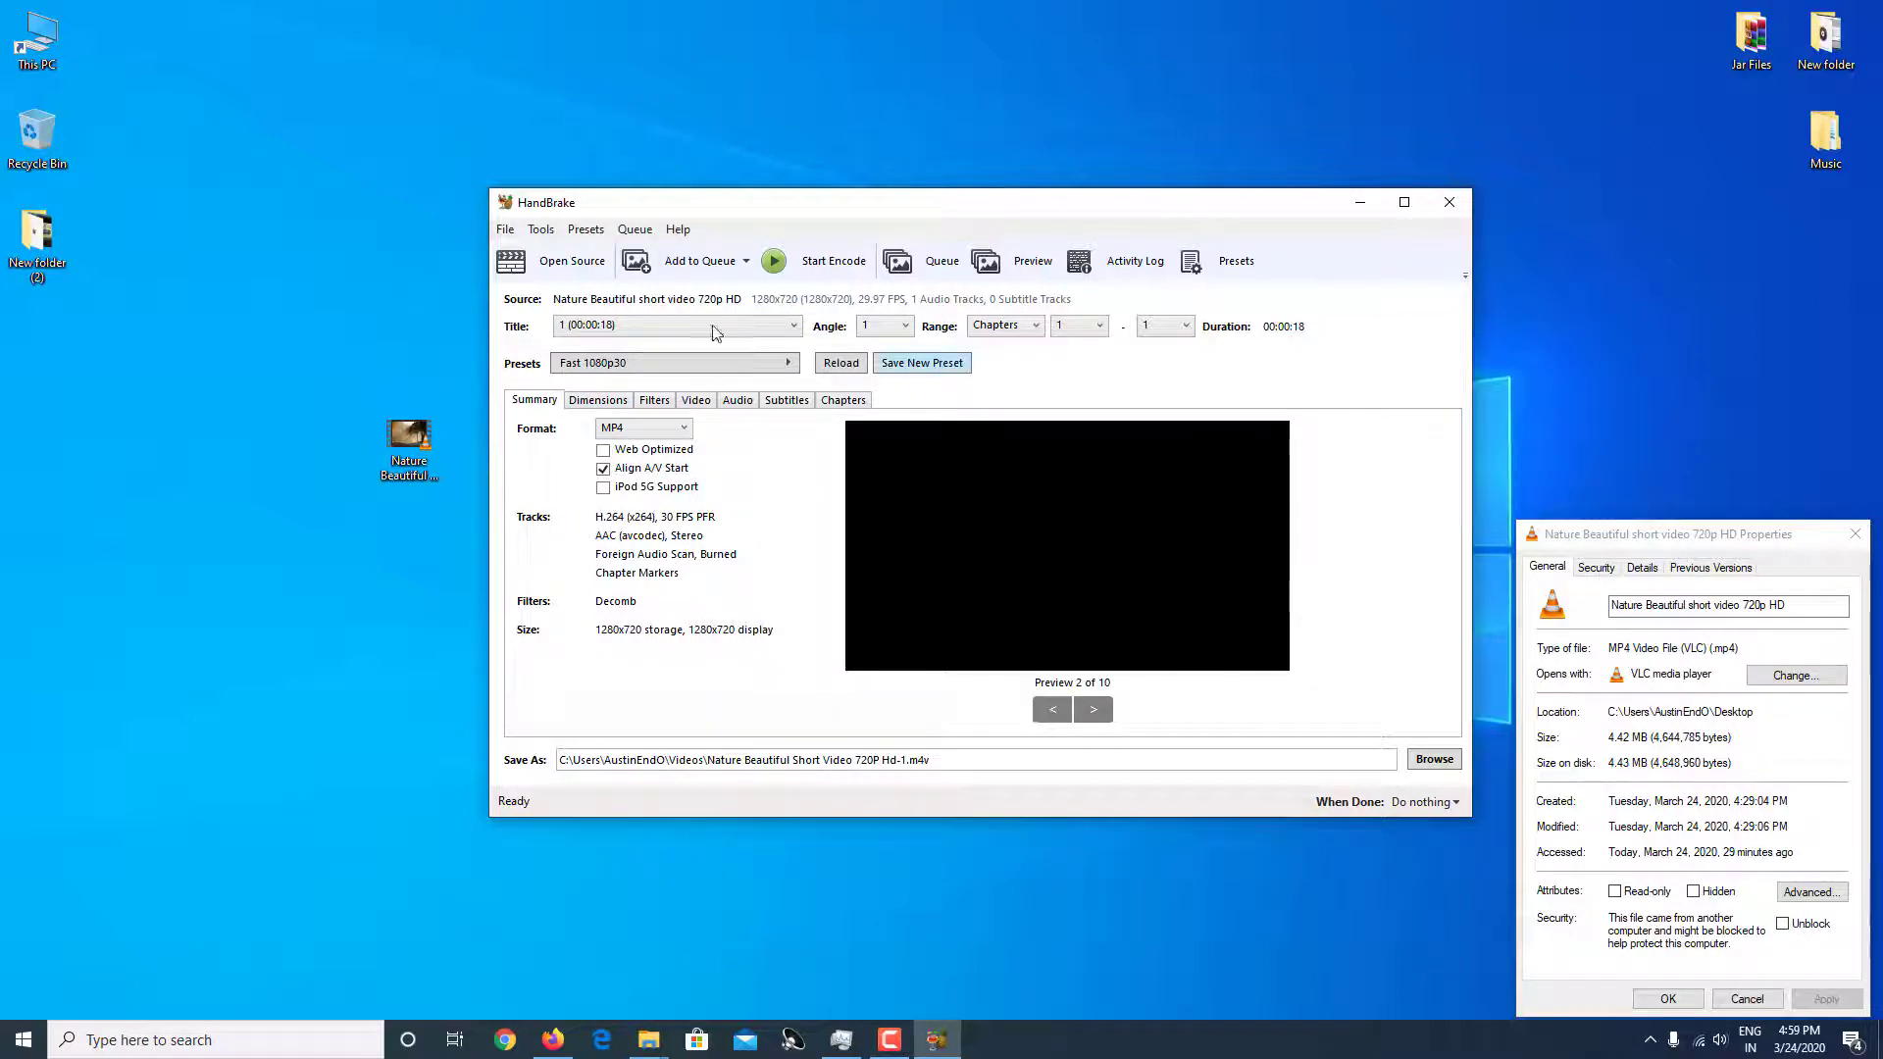
# Turn off Align A/V Start and enable Web Optimized for the MP4 output.
pyautogui.click(604, 469)
pyautogui.click(604, 451)
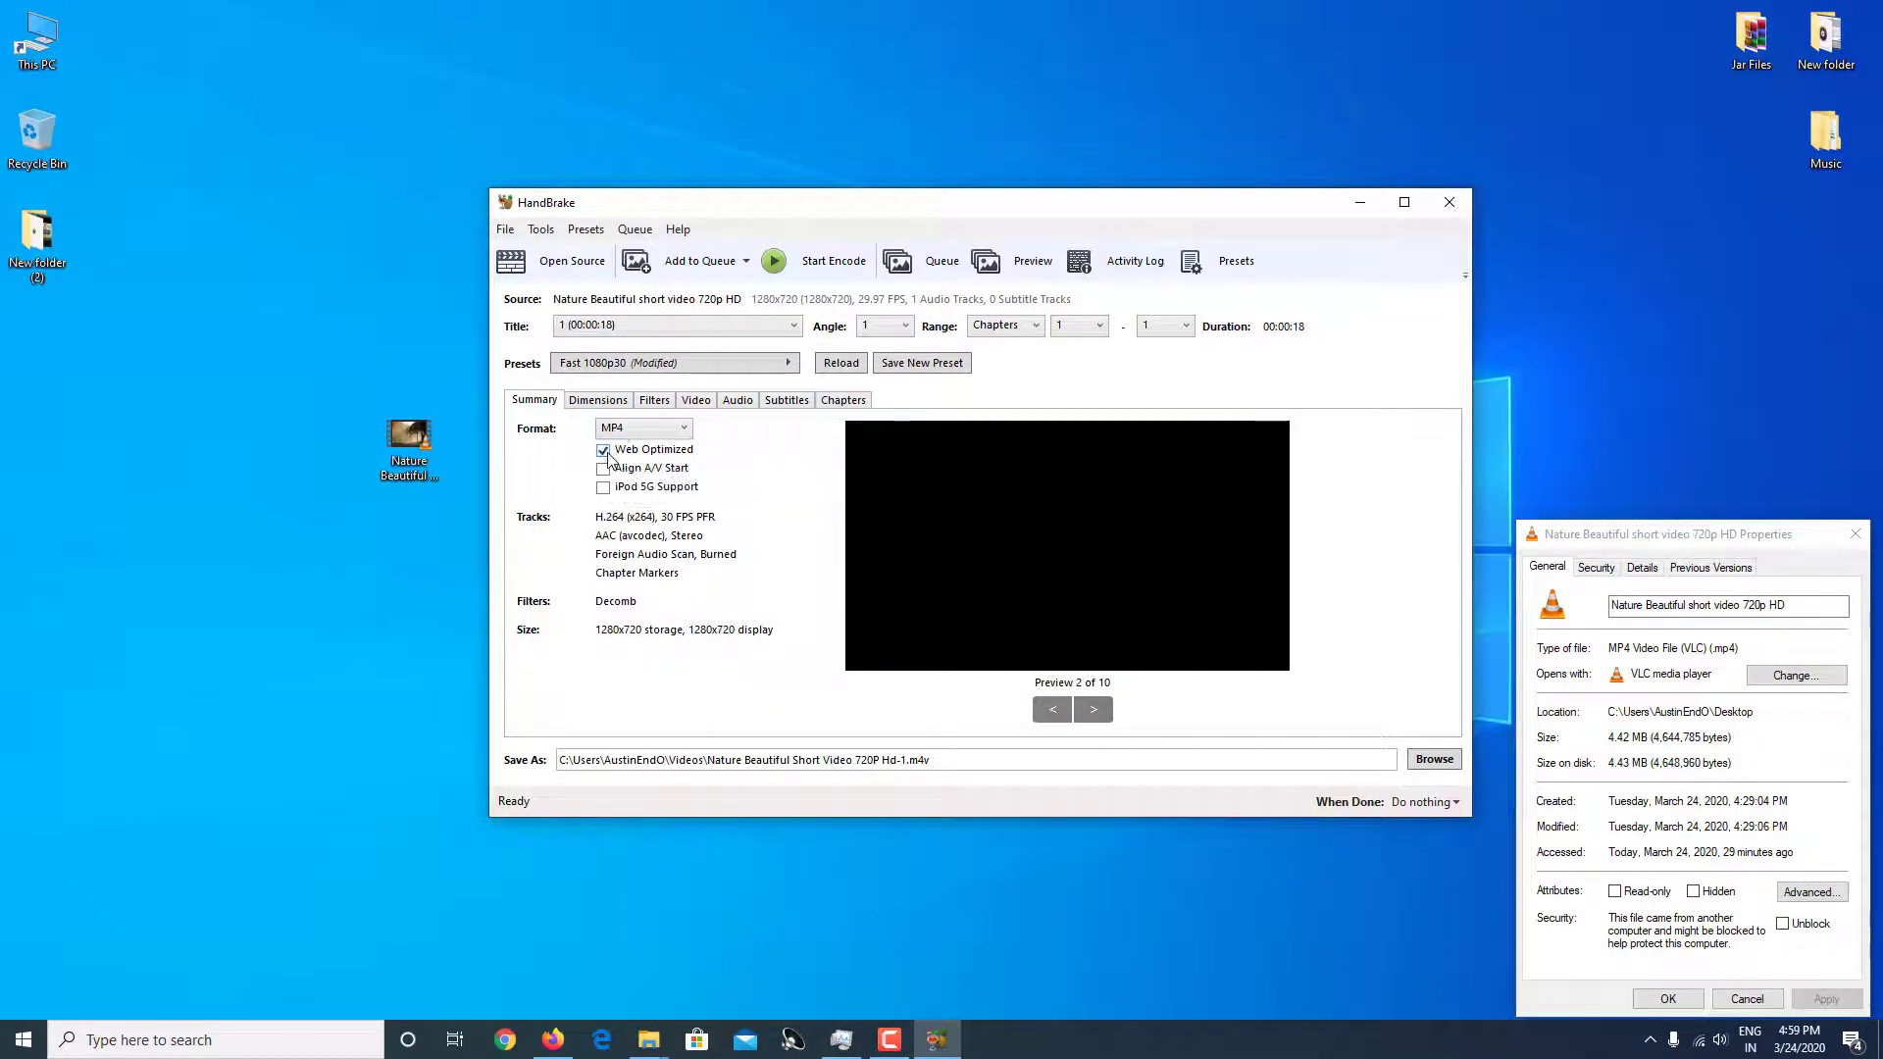
# Switch the video's cropping from automatic to Custom.
pyautogui.click(601, 402)
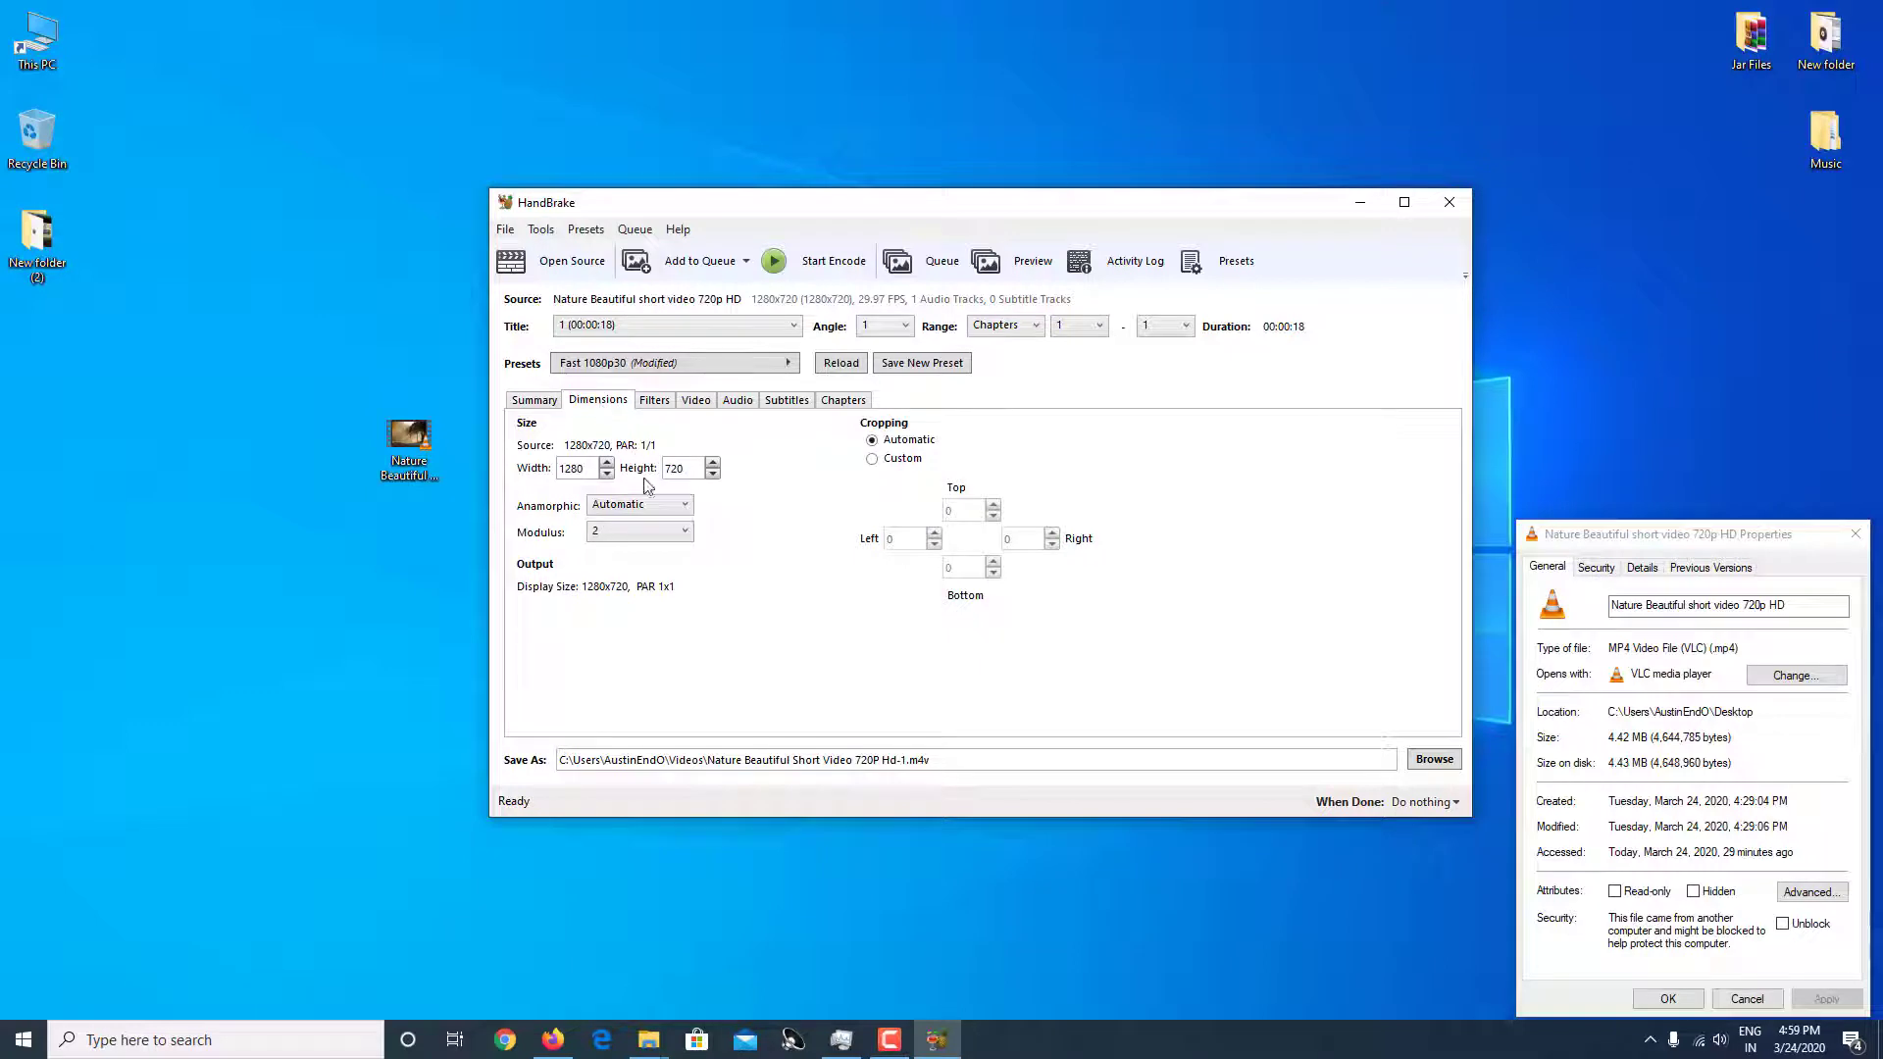
pyautogui.click(897, 458)
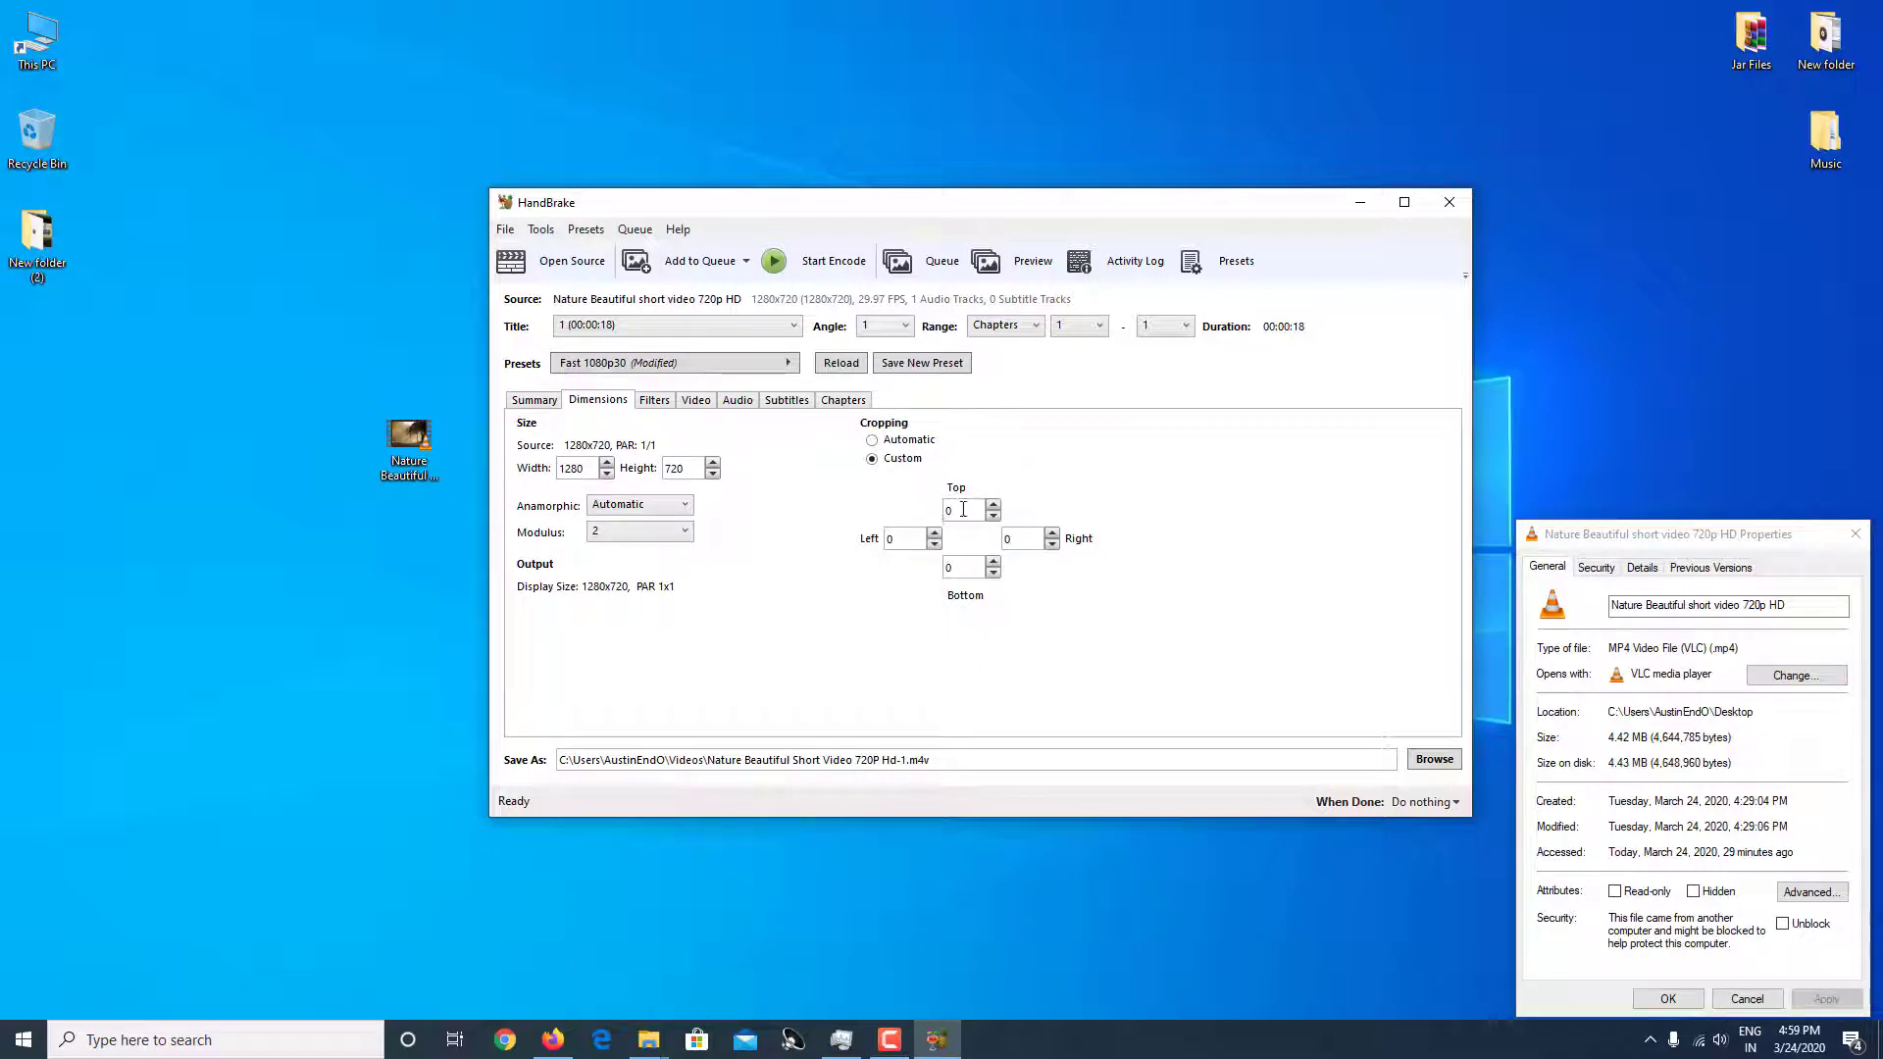
pyautogui.click(1010, 538)
pyautogui.click(952, 570)
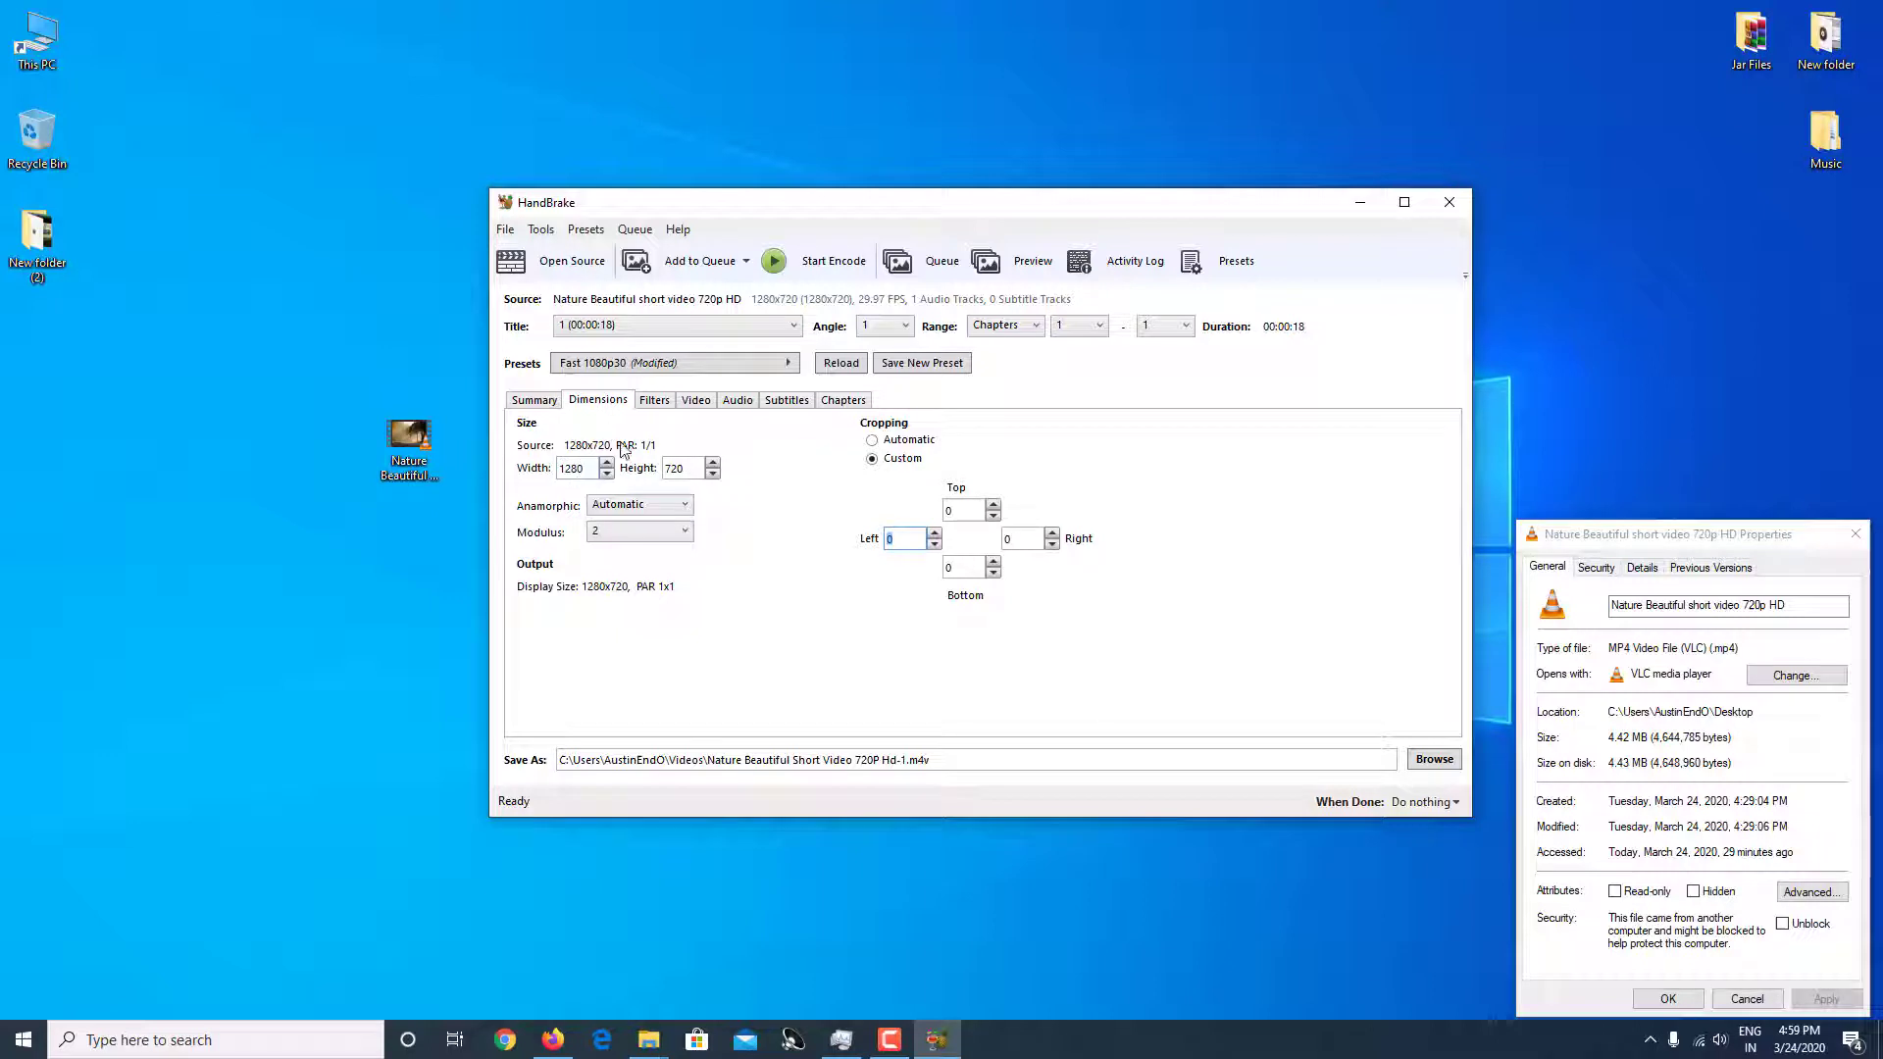
# Set the Anamorphic option in the video's dimensions to Loose.
pyautogui.click(650, 505)
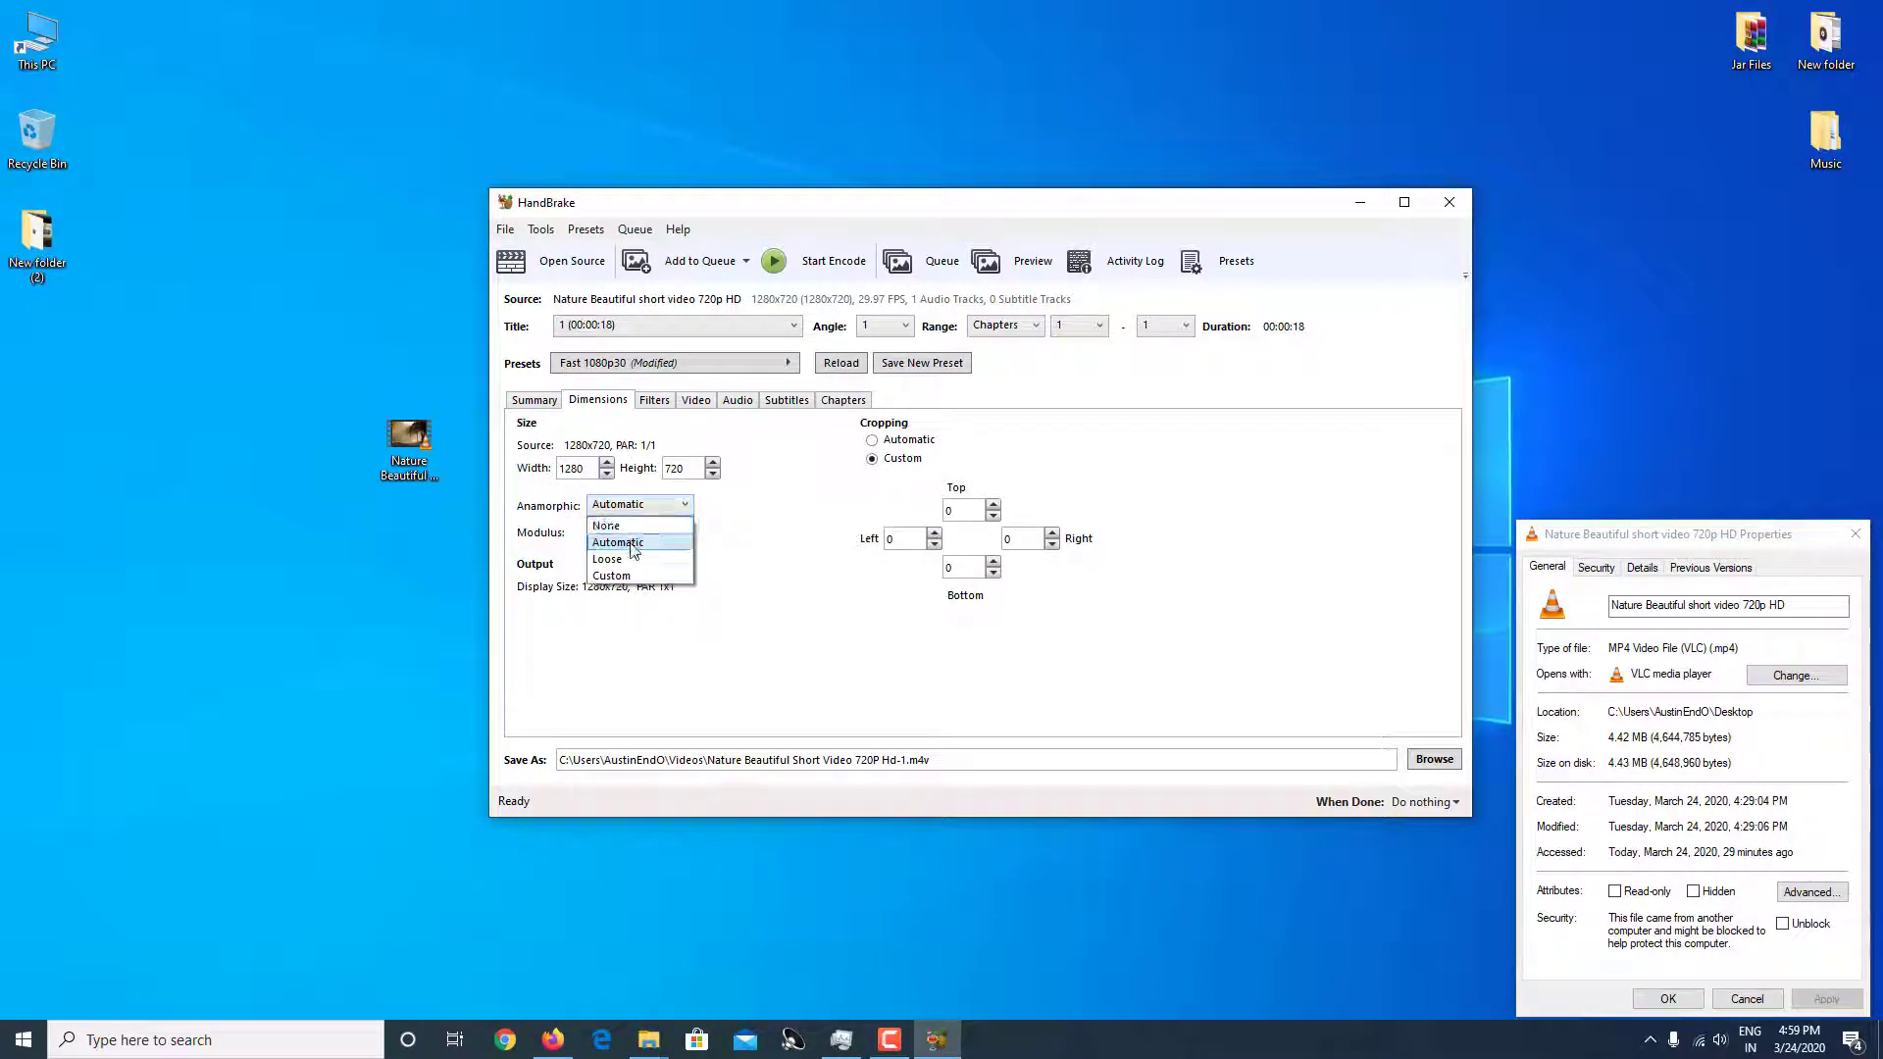
pyautogui.click(627, 559)
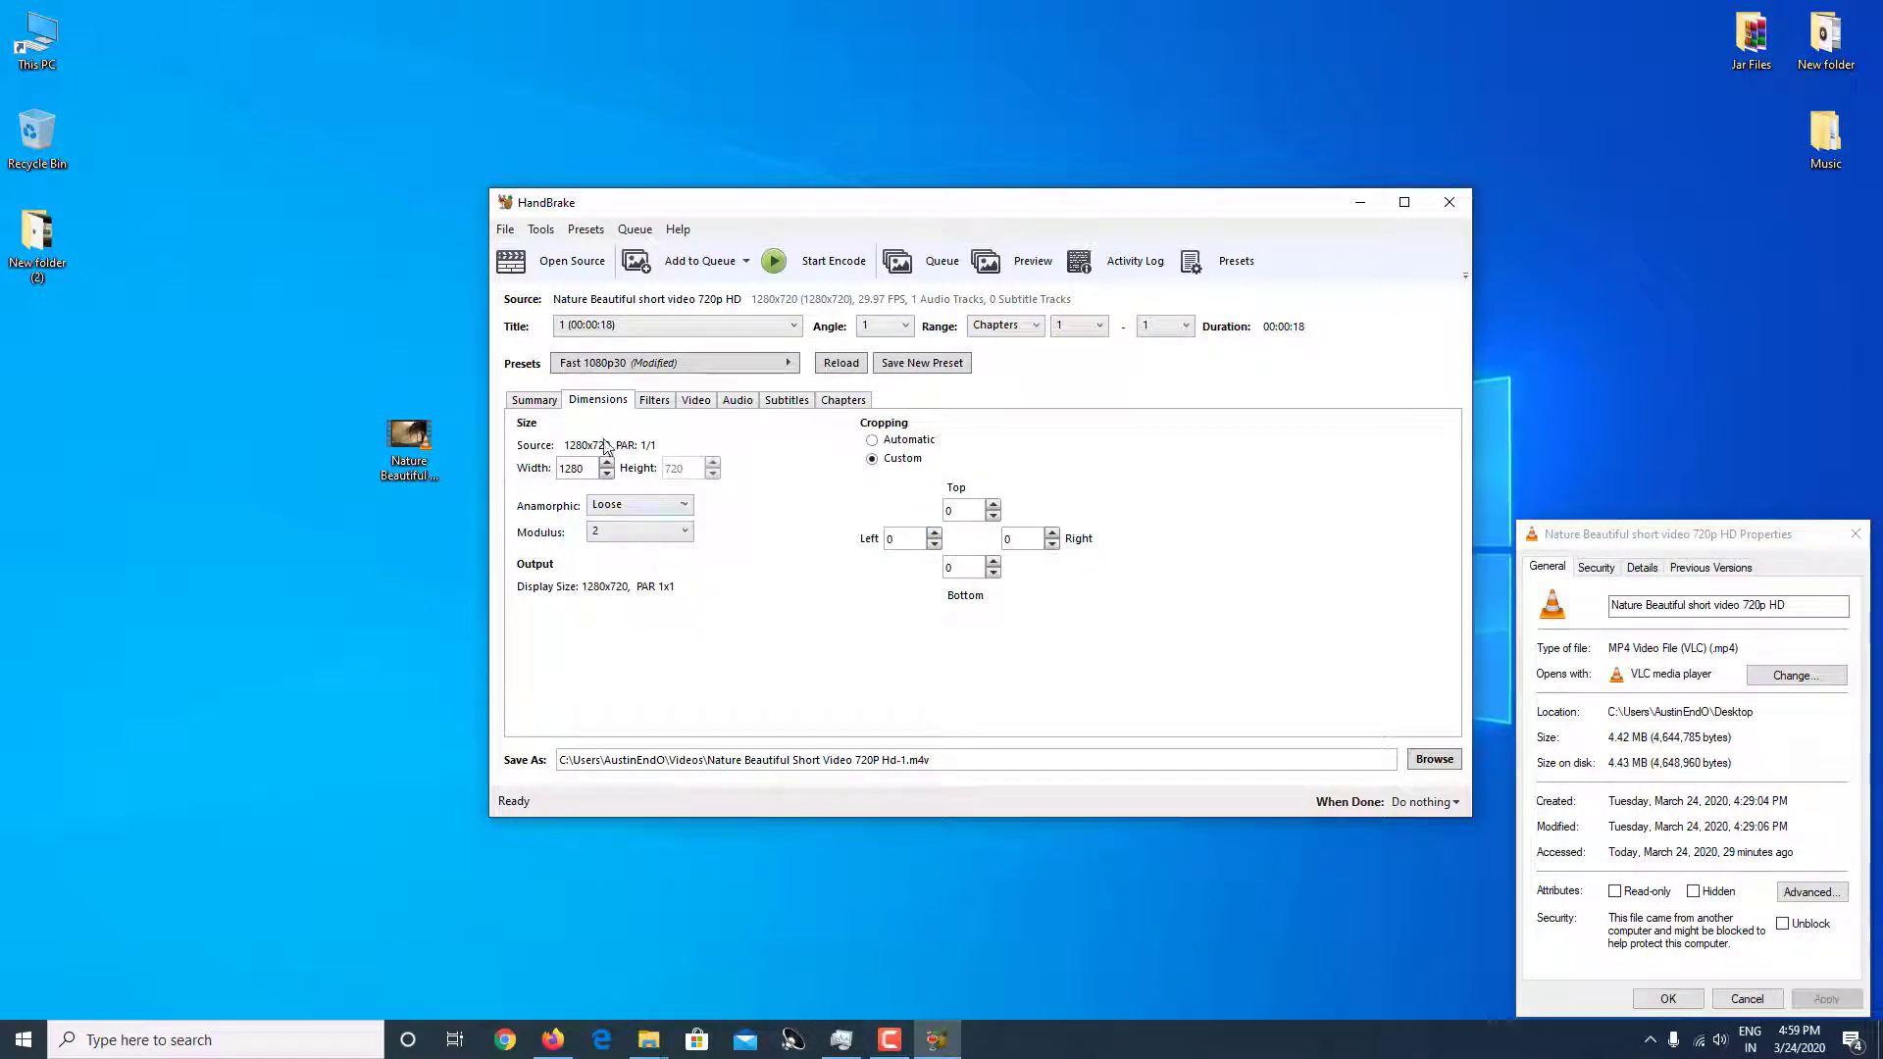
pyautogui.click(642, 506)
pyautogui.click(635, 542)
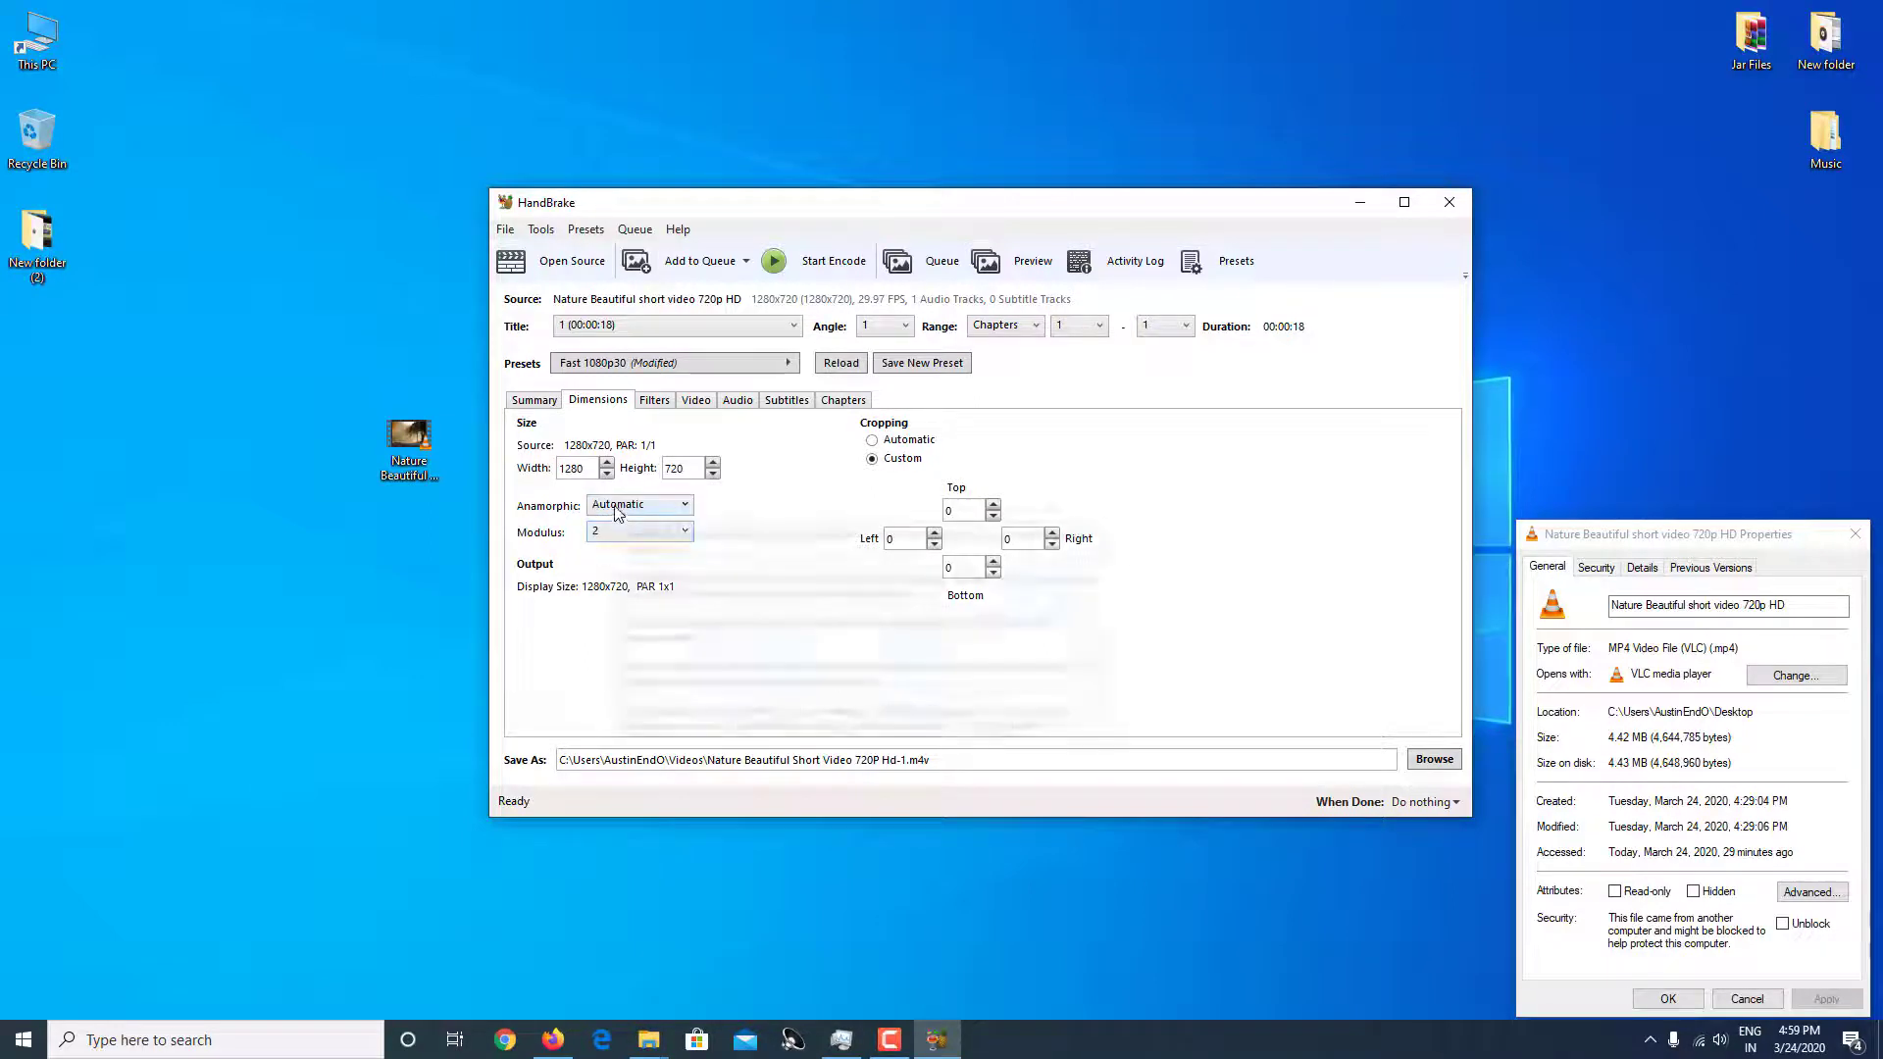
pyautogui.click(619, 508)
pyautogui.click(630, 559)
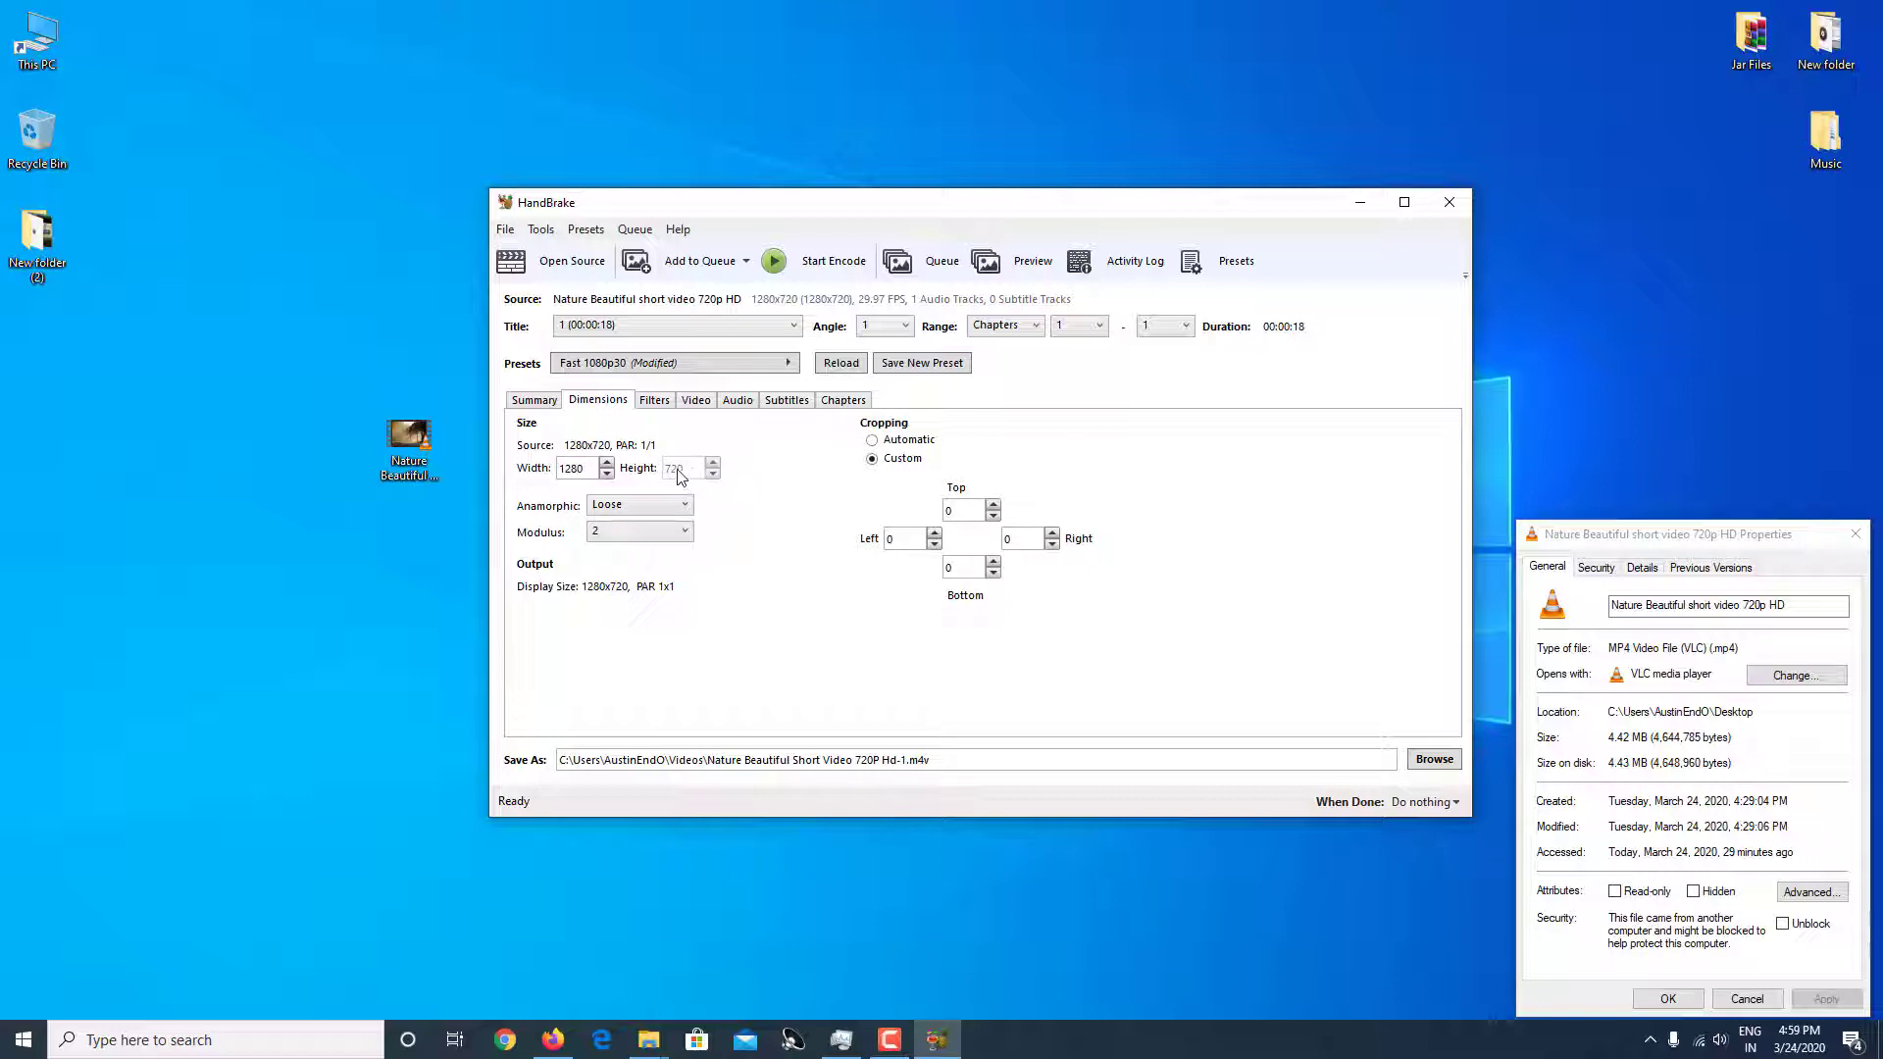
# Choose the H.264 (x264) video codec and set the constant quality to RF 30.
pyautogui.click(693, 402)
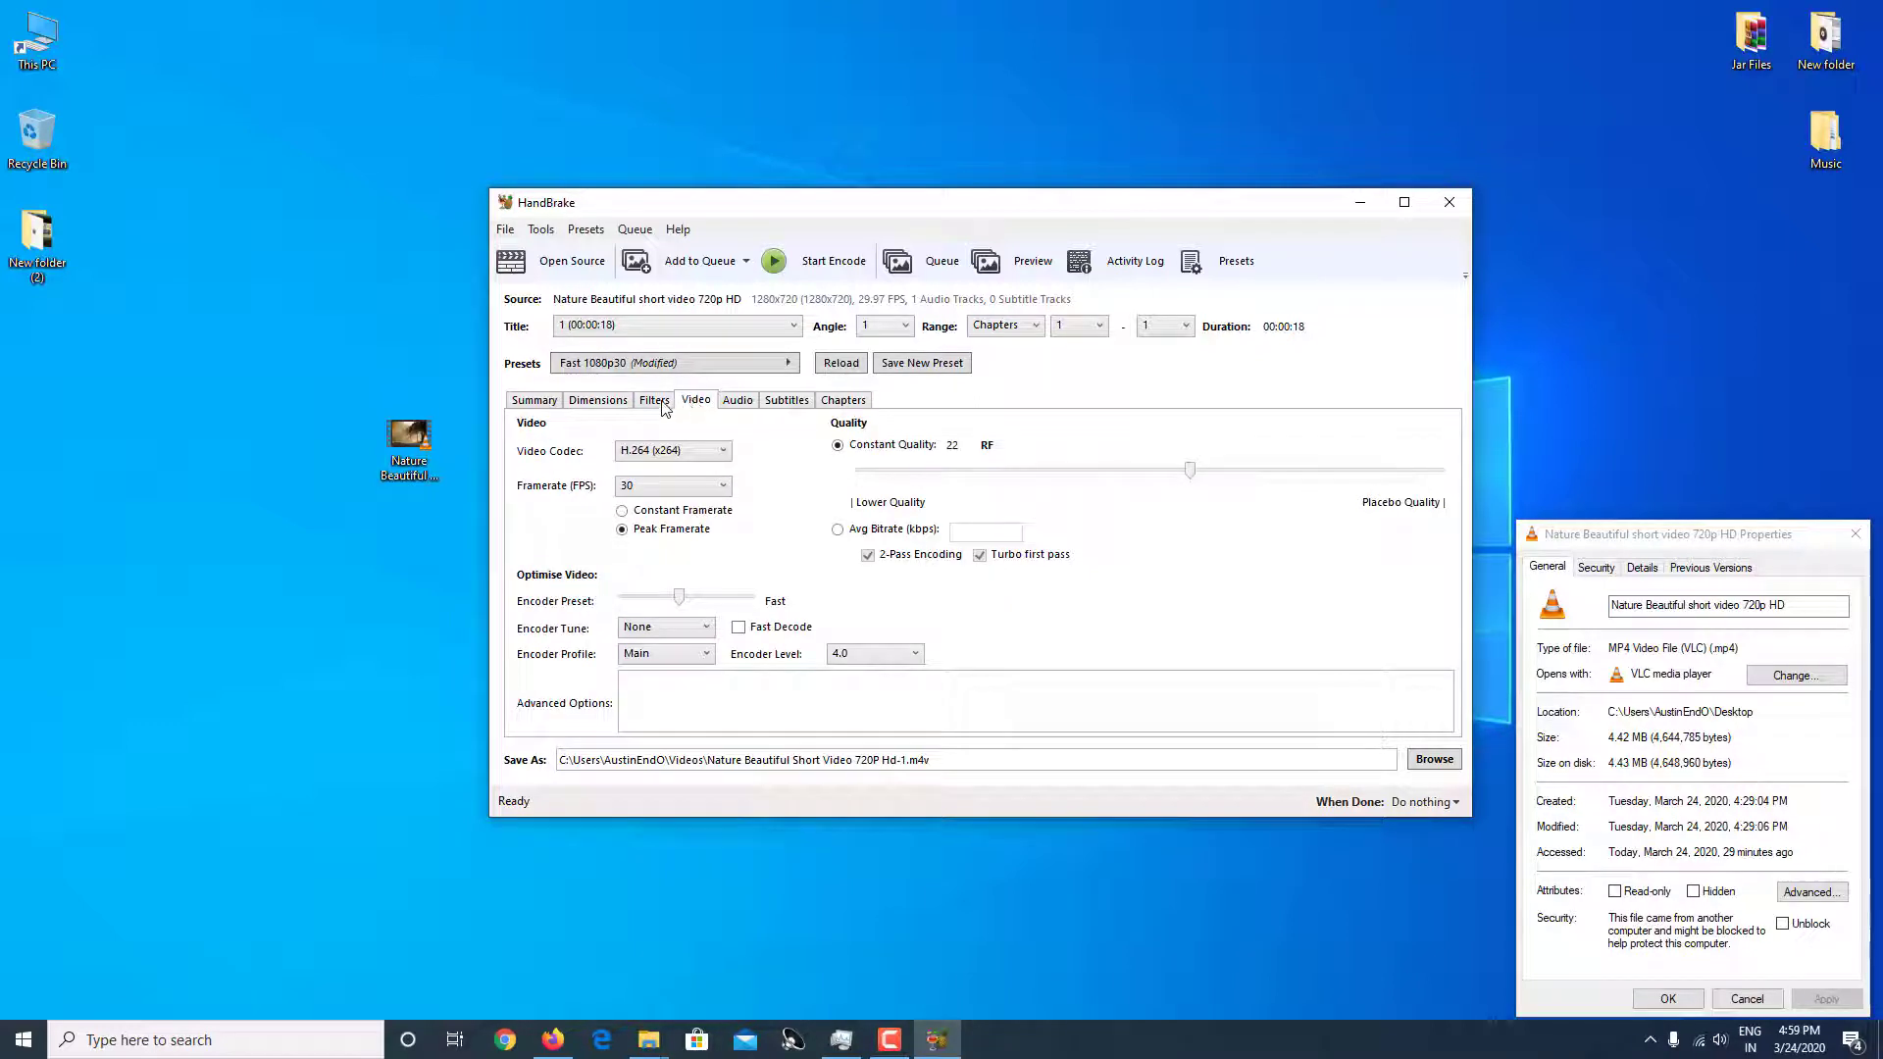
pyautogui.click(684, 457)
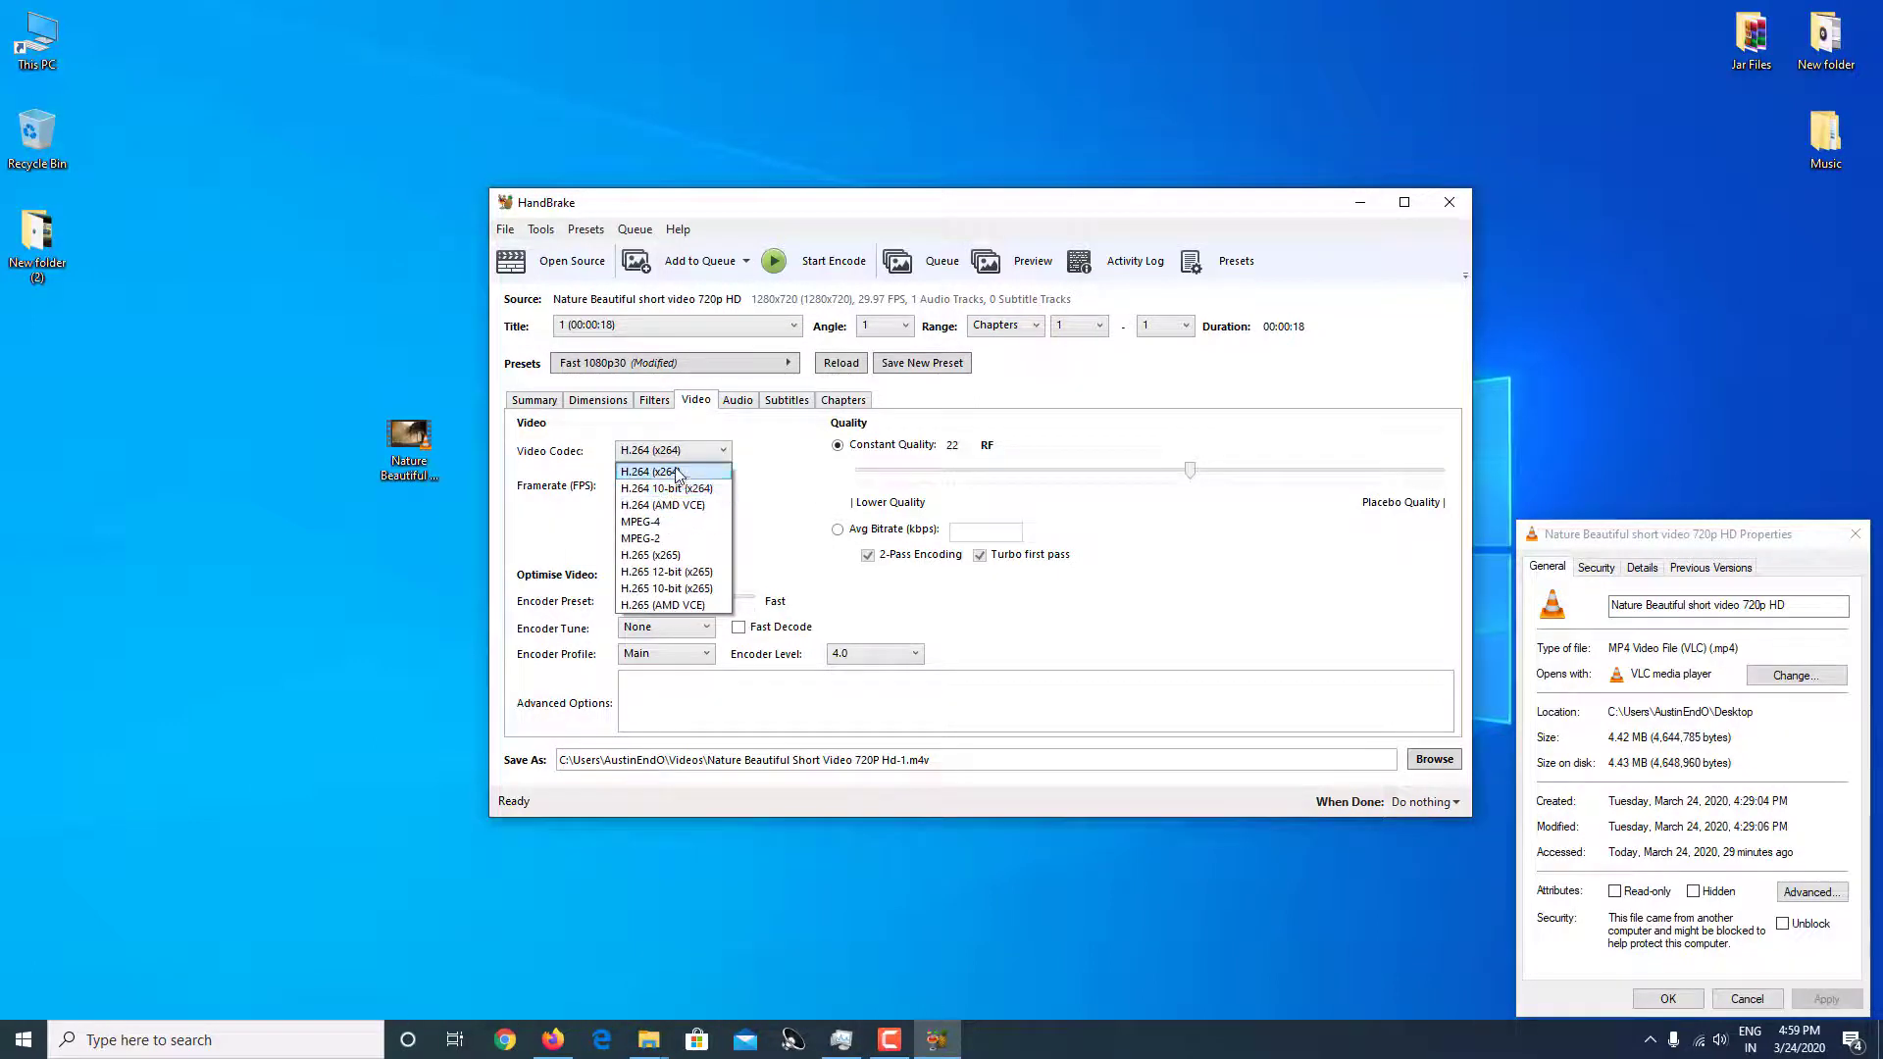
pyautogui.click(659, 474)
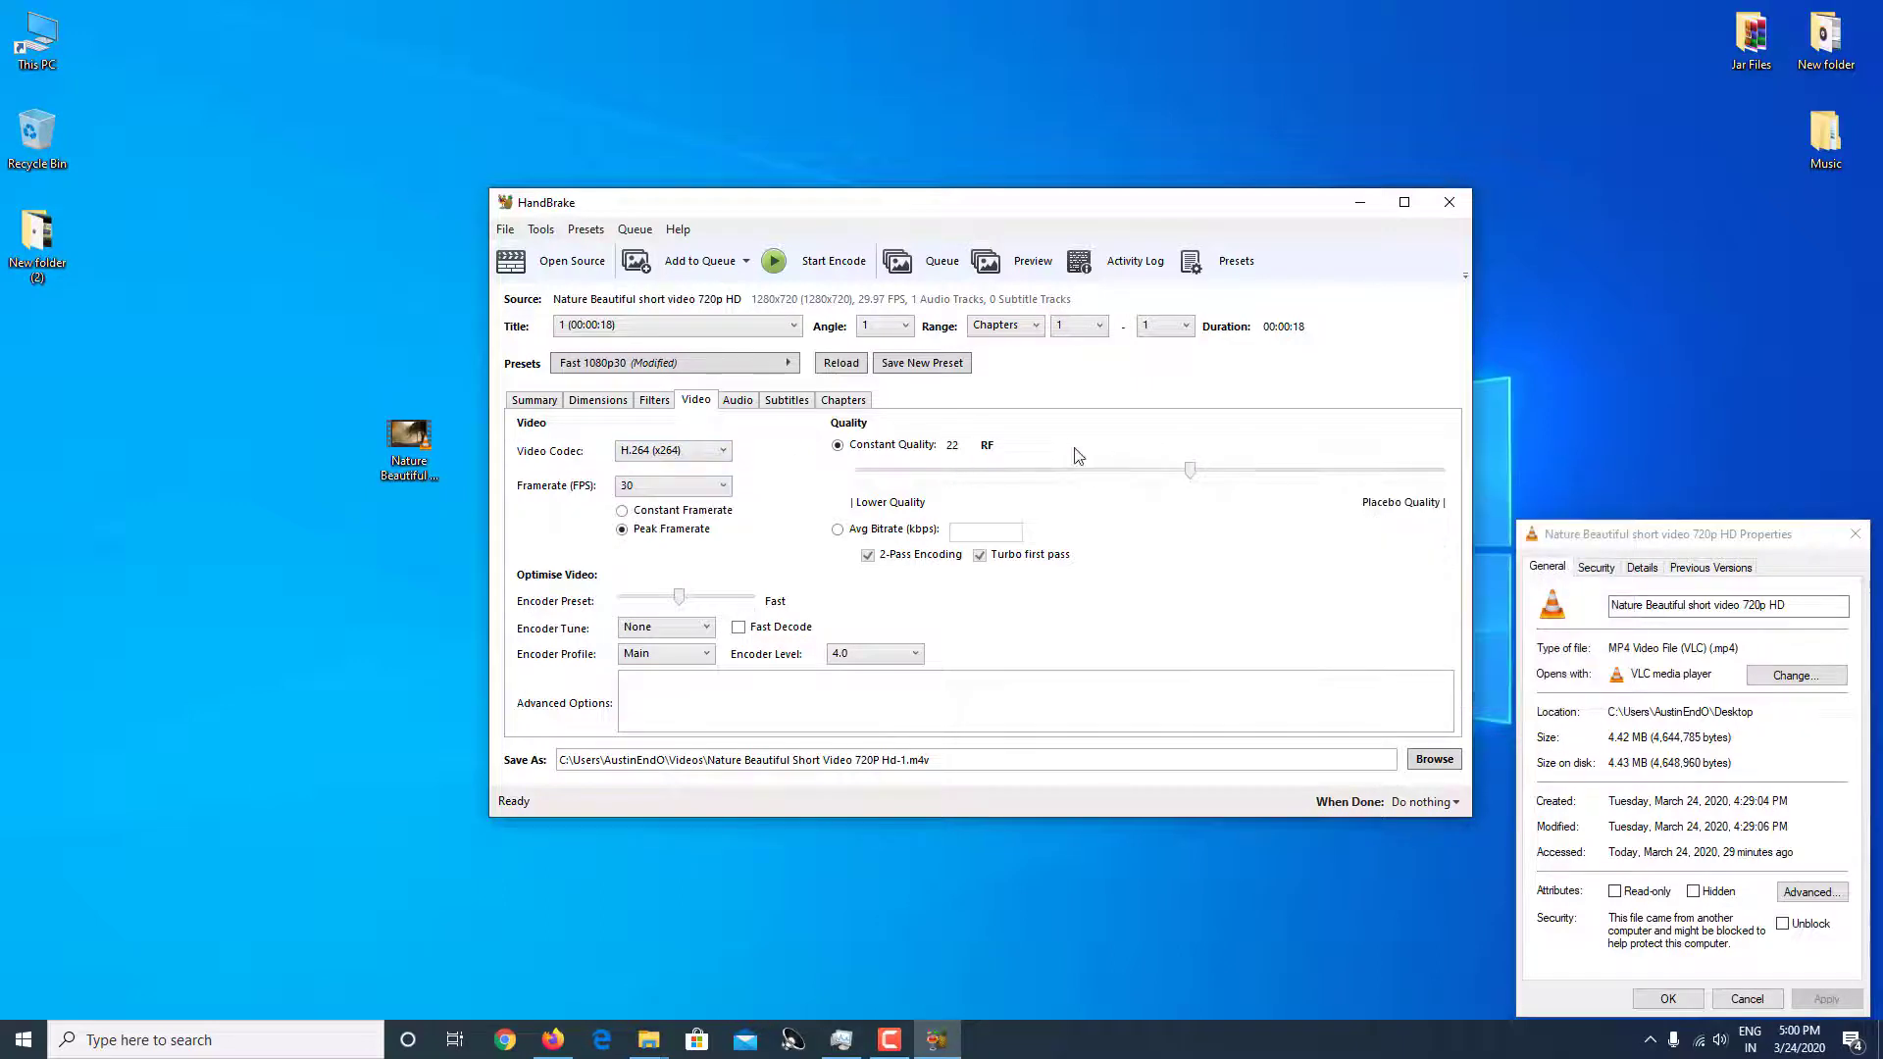
pyautogui.moveTo(1192, 473); pyautogui.dragTo(1105, 472)
pyautogui.moveTo(1105, 478)
pyautogui.mouseDown()
pyautogui.moveTo(1127, 480)
pyautogui.moveTo(1093, 480)
pyautogui.mouseUp()
# Optimise the video encoder with the Placebo preset, level 5.0 and the High profile.
pyautogui.moveTo(680, 597); pyautogui.dragTo(775, 605)
pyautogui.moveTo(753, 600)
pyautogui.mouseDown()
pyautogui.moveTo(655, 603)
pyautogui.moveTo(772, 606)
pyautogui.mouseUp()
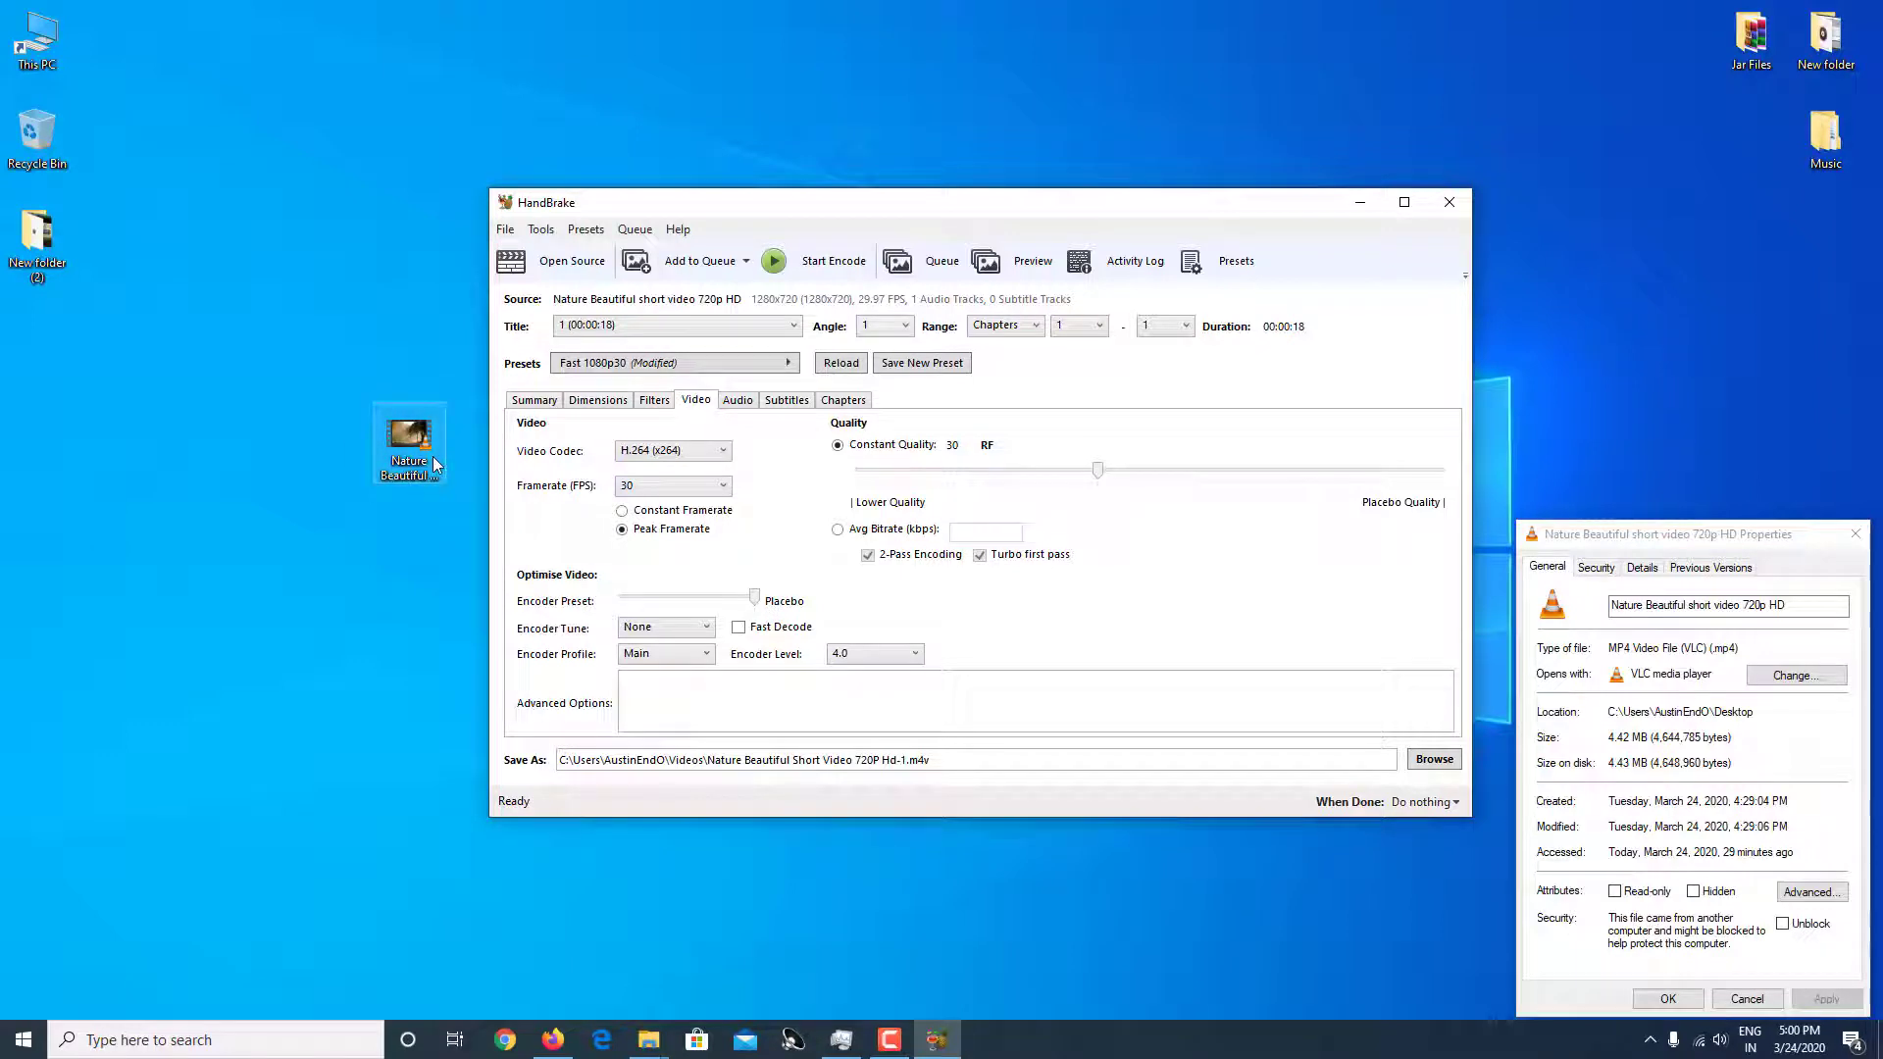
pyautogui.click(878, 654)
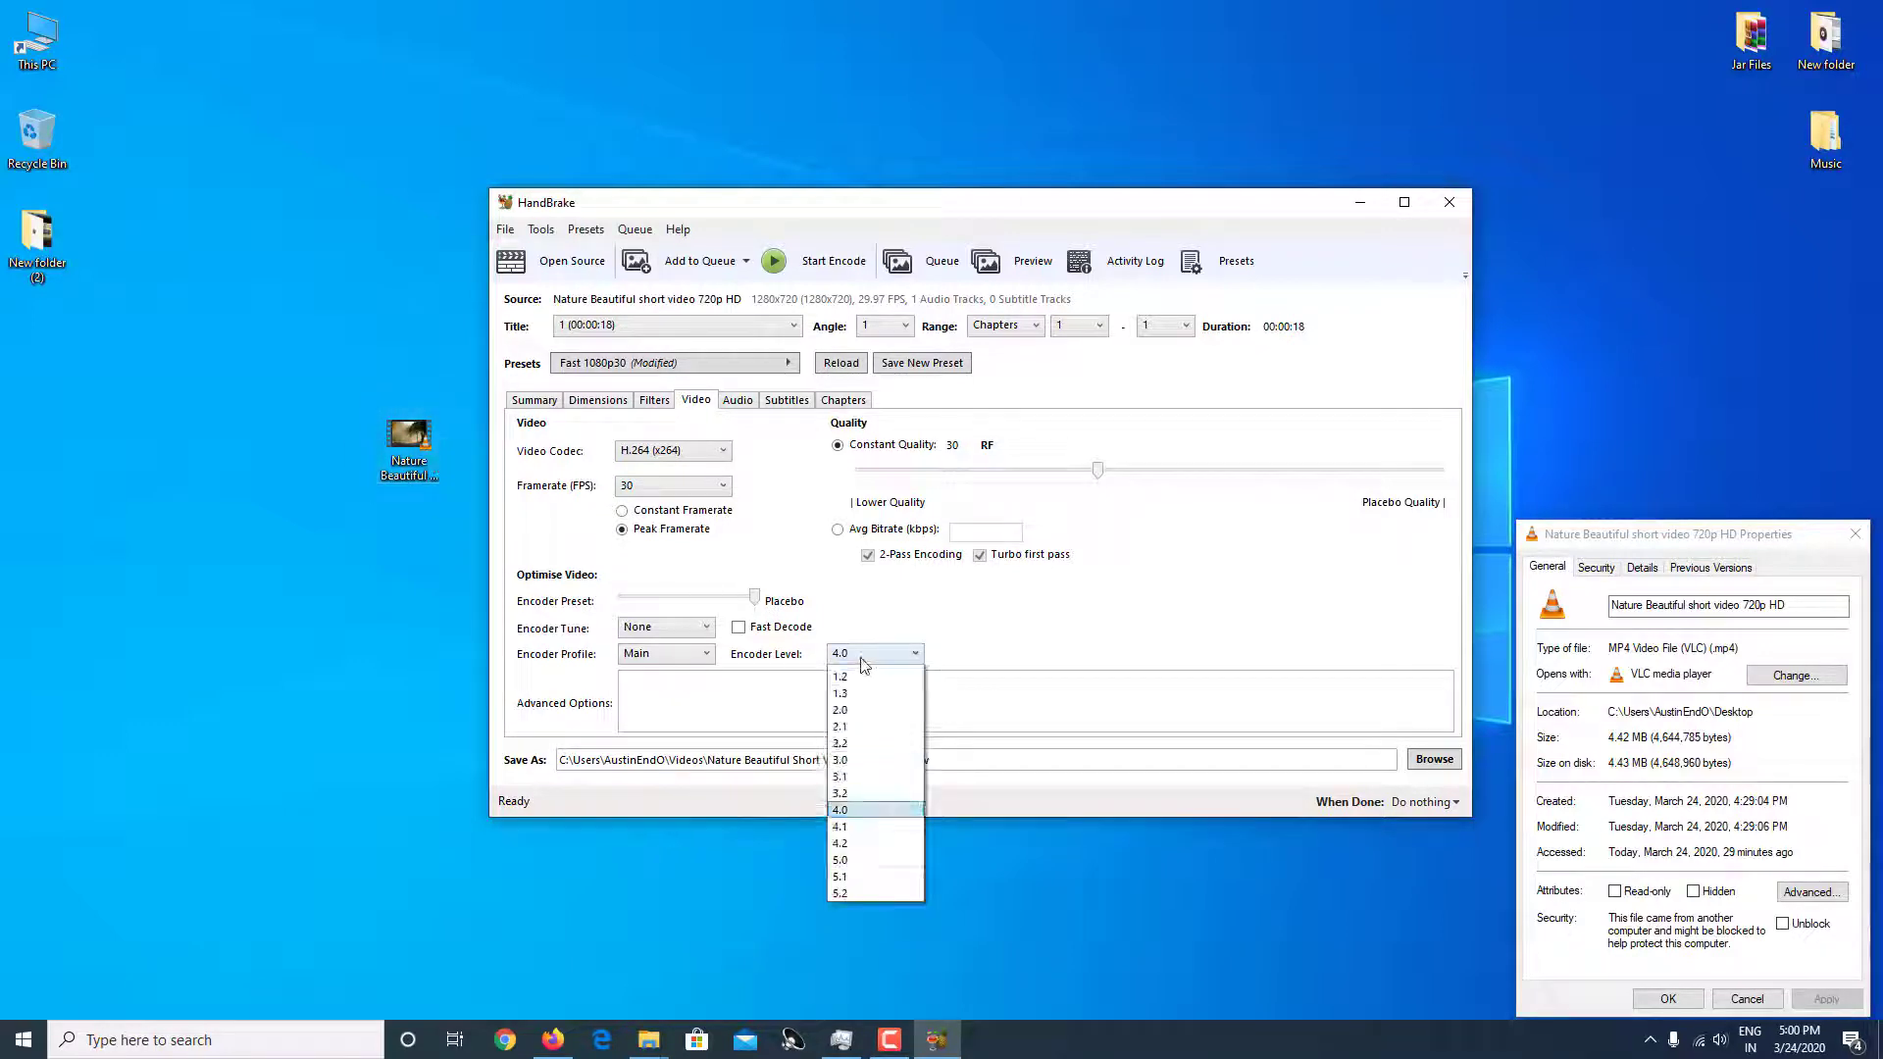
pyautogui.click(851, 925)
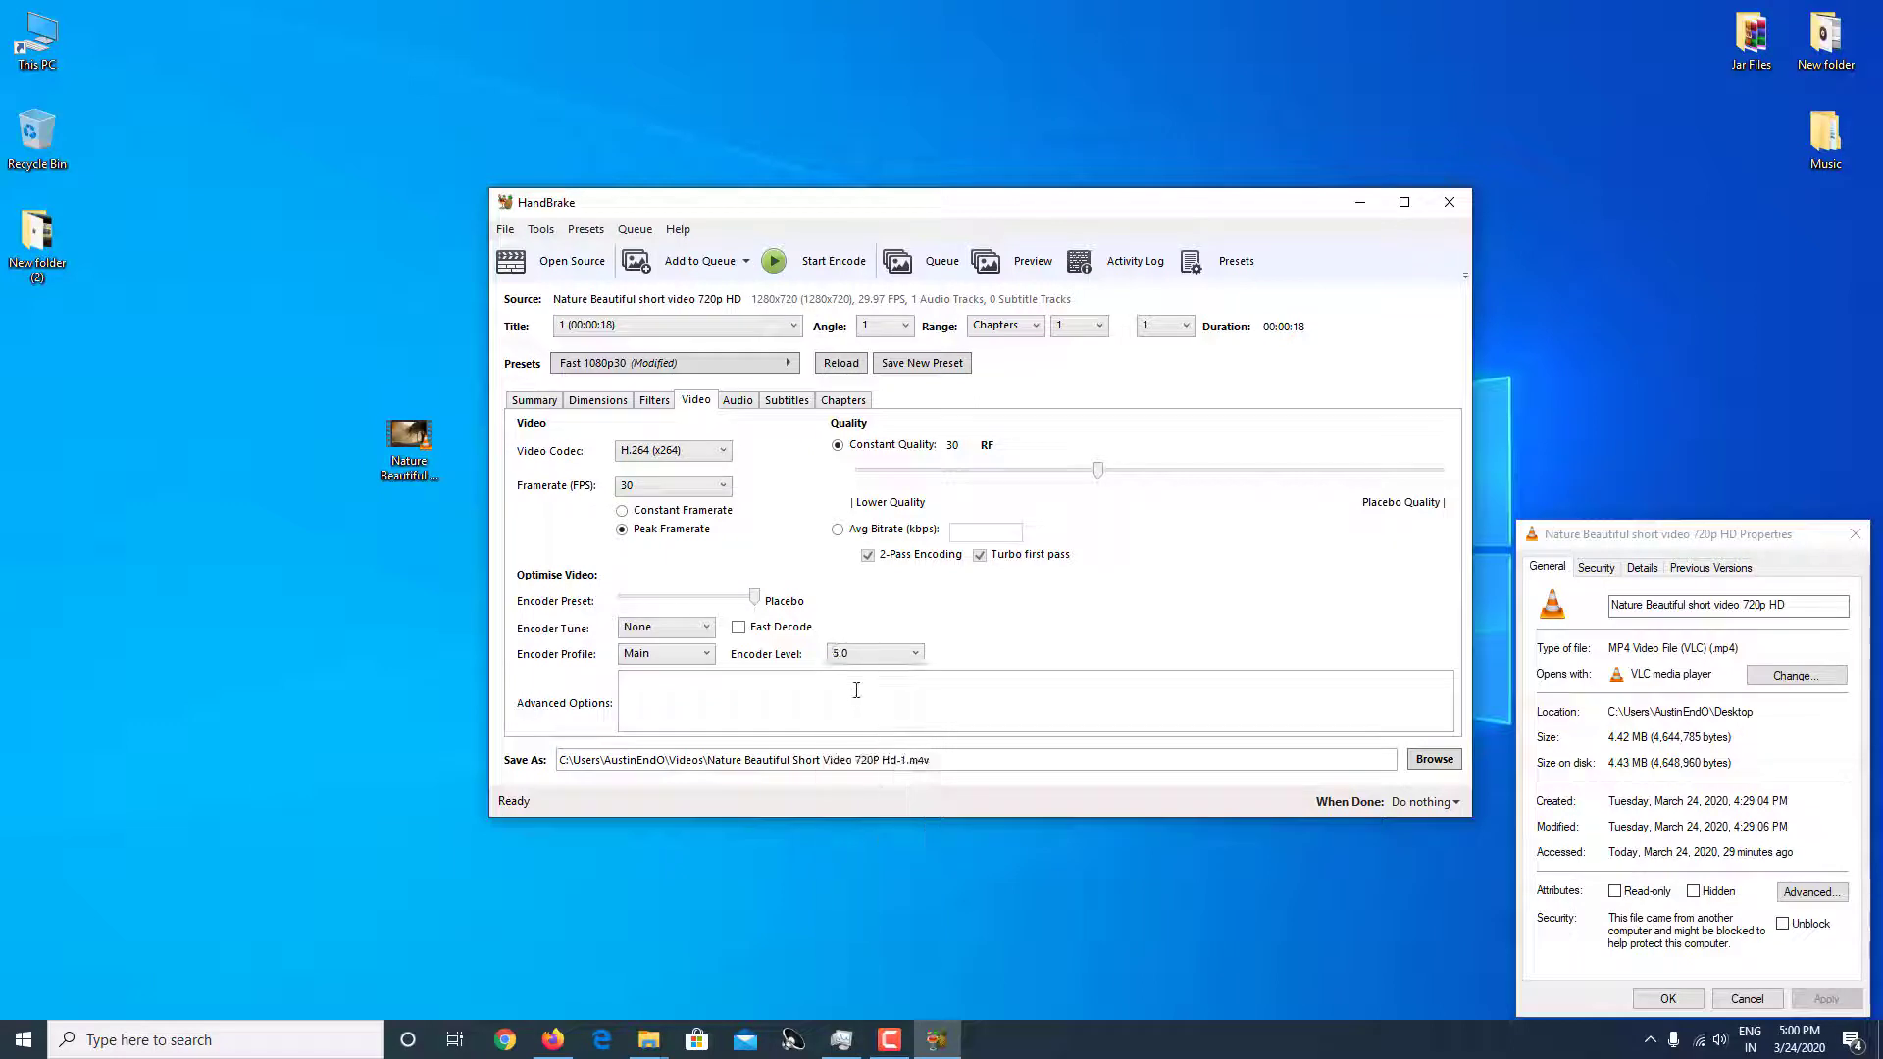
pyautogui.click(698, 655)
pyautogui.click(677, 691)
# Set the audio track's bitrate to 192.
pyautogui.click(742, 400)
pyautogui.click(898, 487)
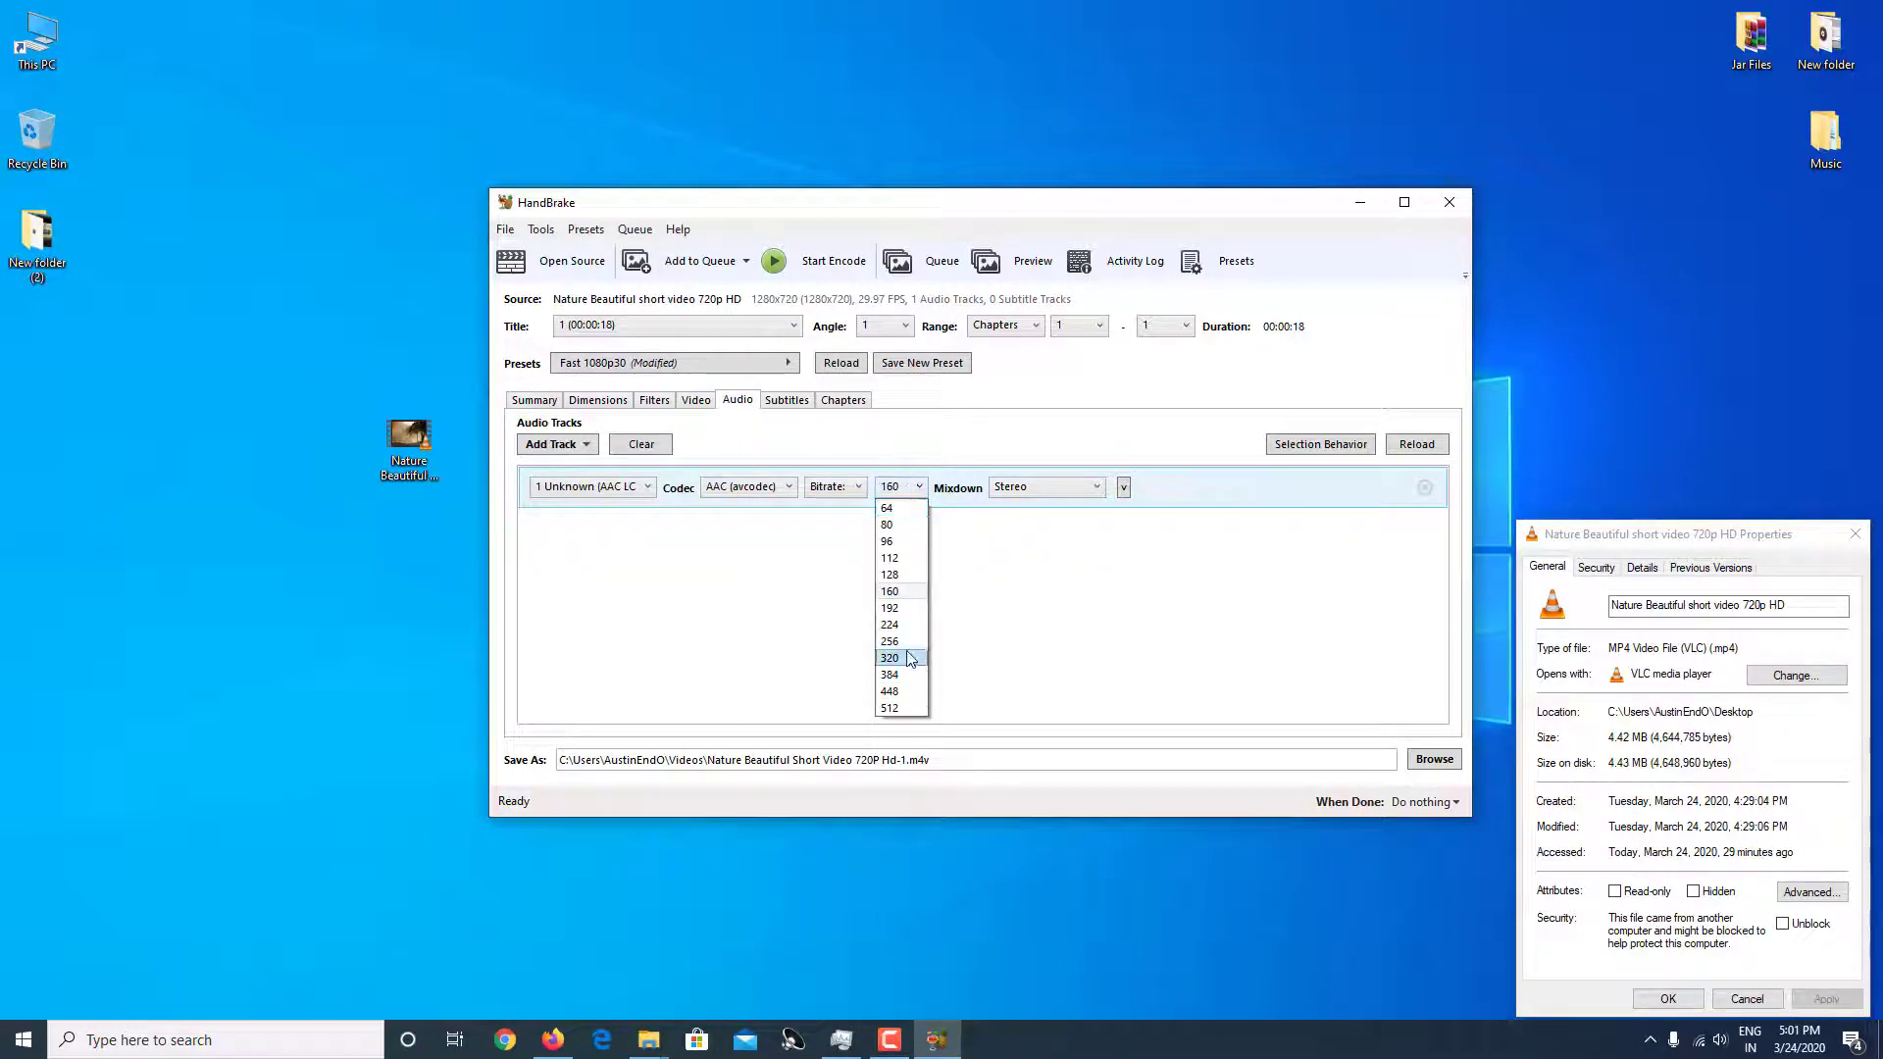
pyautogui.click(897, 608)
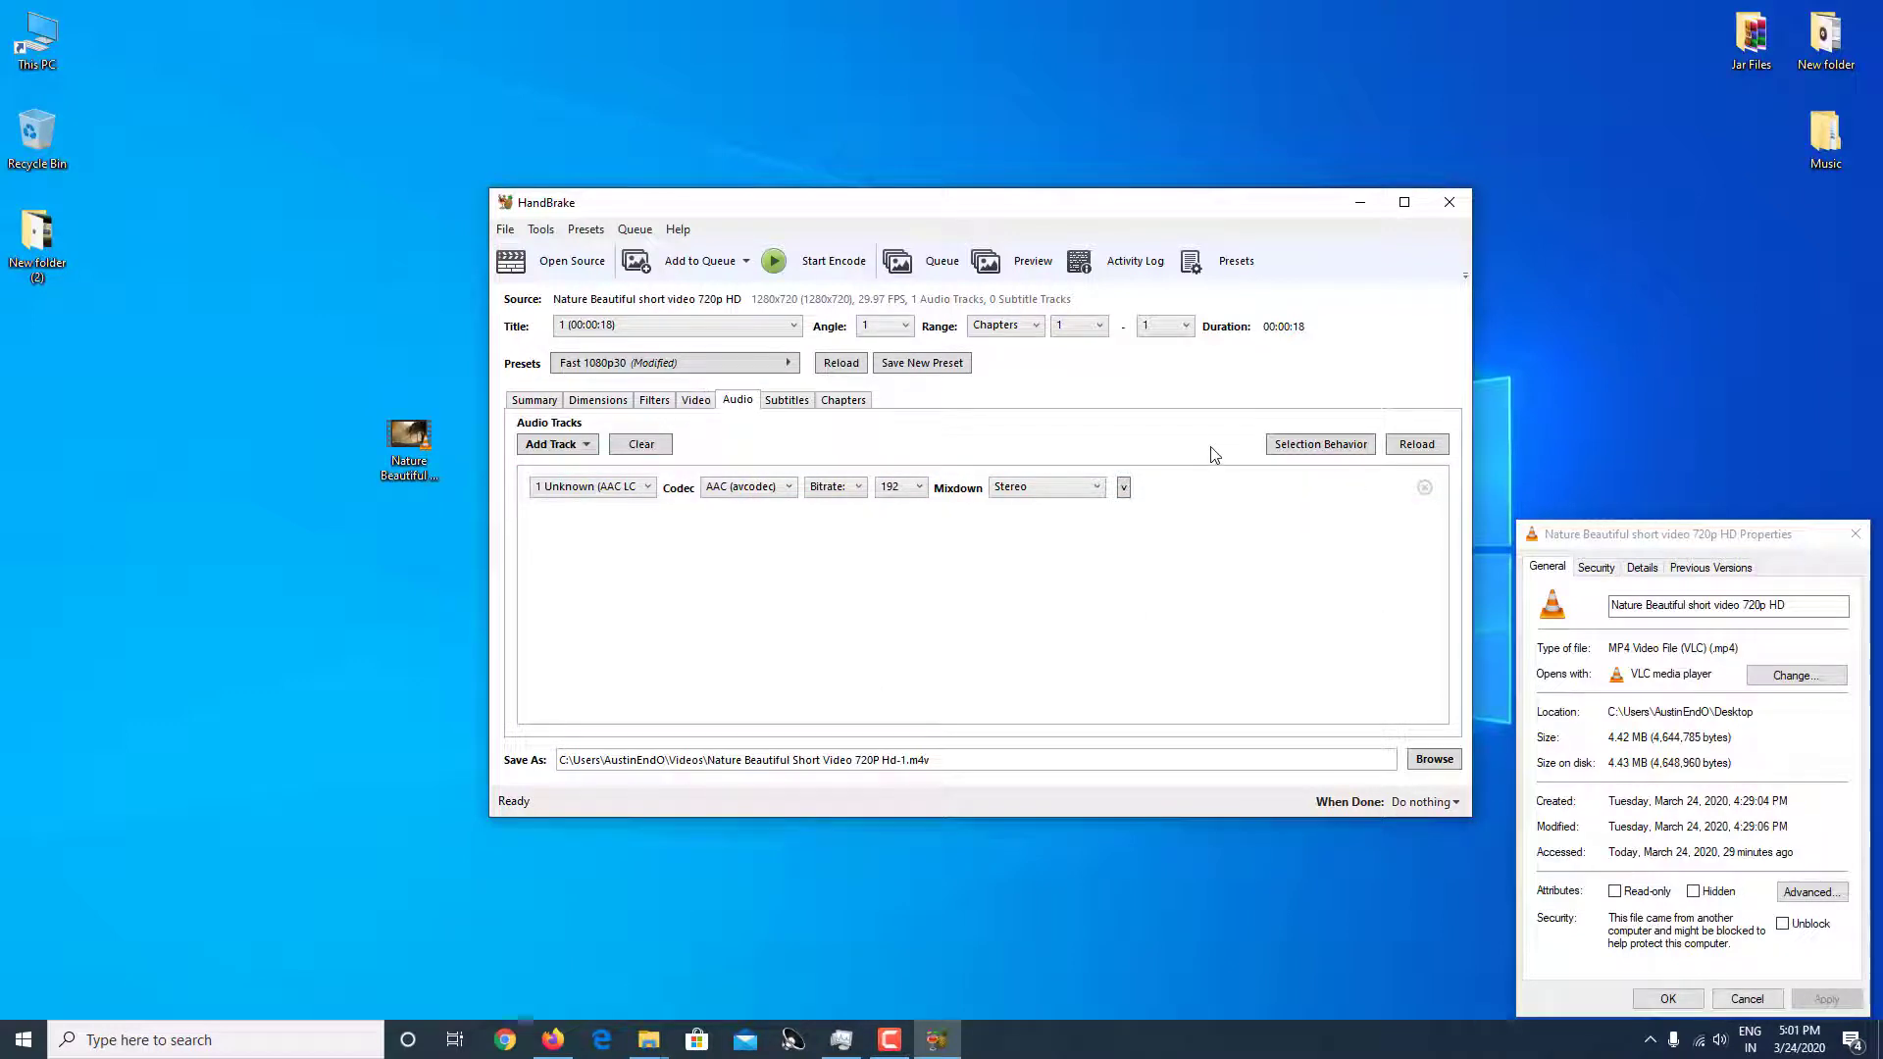
# Set the output file's destination to the Desktop under its suggested name and start the encode.
pyautogui.click(1433, 763)
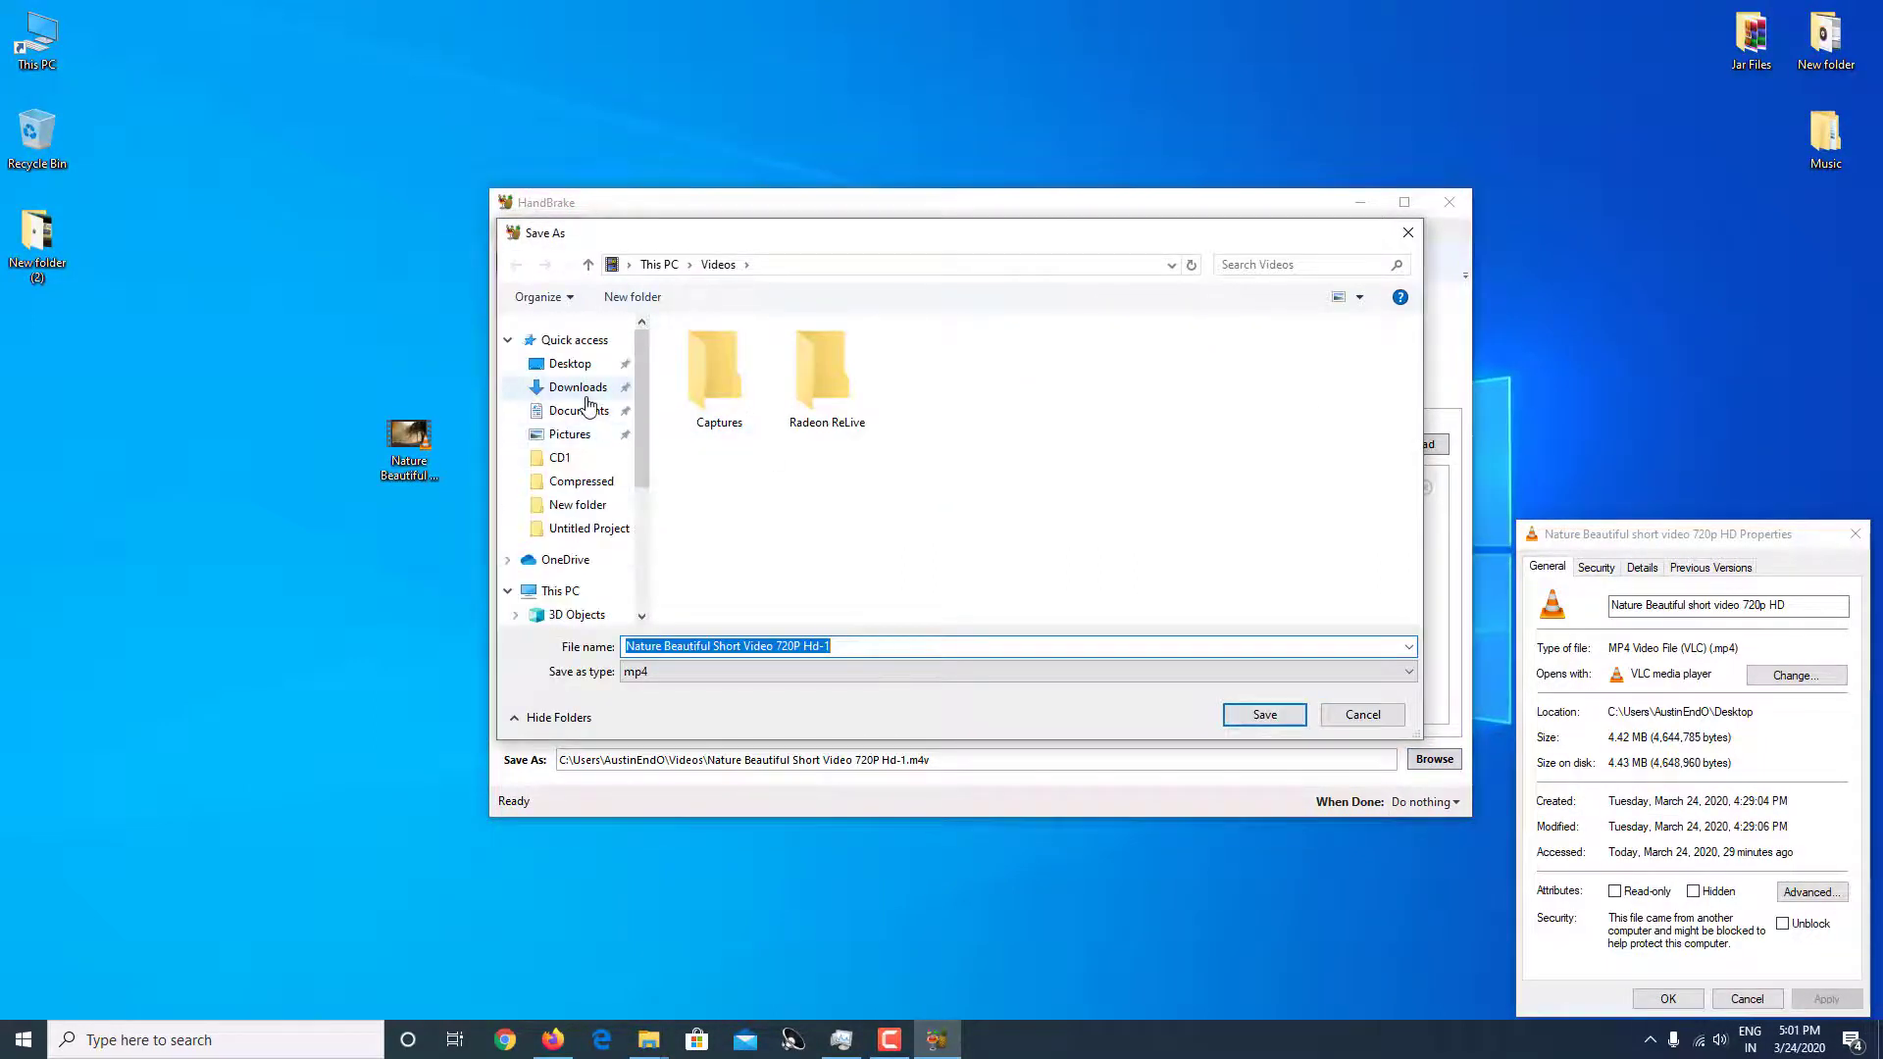
pyautogui.click(564, 364)
pyautogui.click(1274, 719)
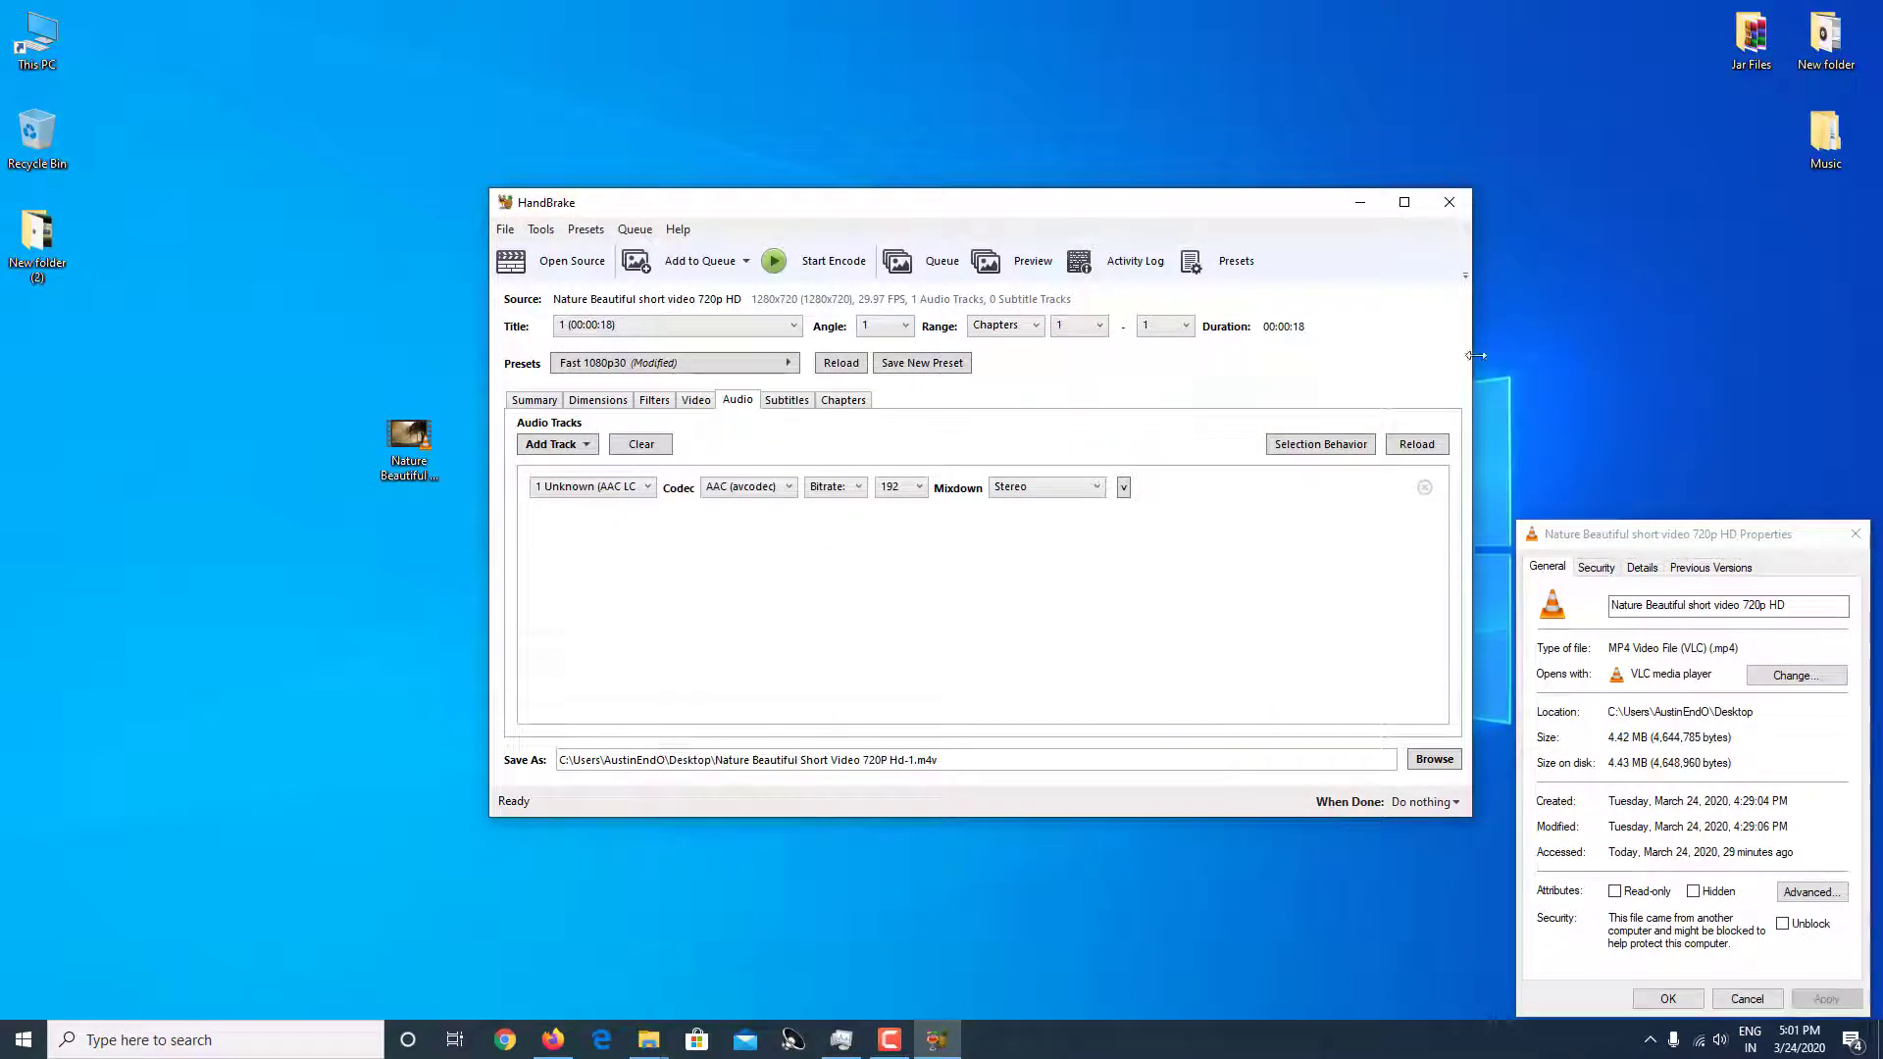
pyautogui.click(821, 268)
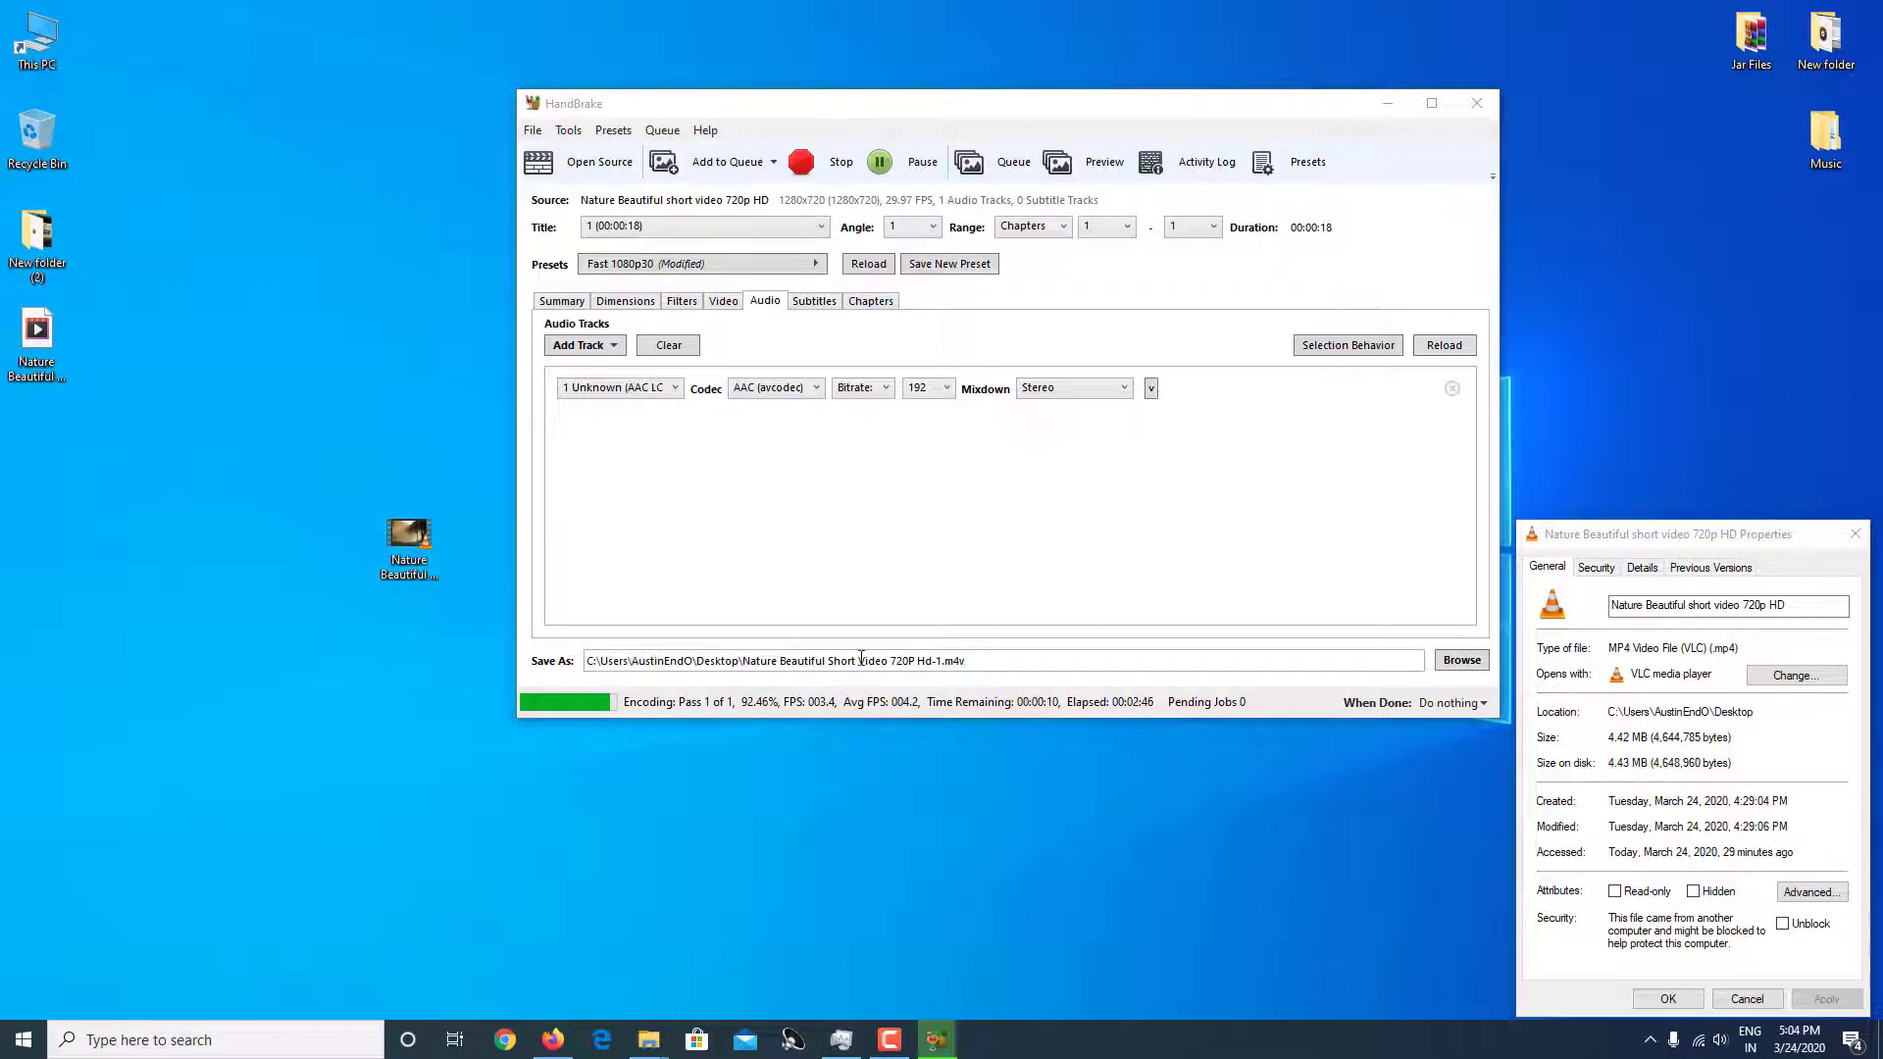
pyautogui.moveTo(1555, 538)
pyautogui.mouseDown()
pyautogui.moveTo(1528, 506)
pyautogui.moveTo(1544, 453)
pyautogui.moveTo(1575, 534)
pyautogui.mouseUp()
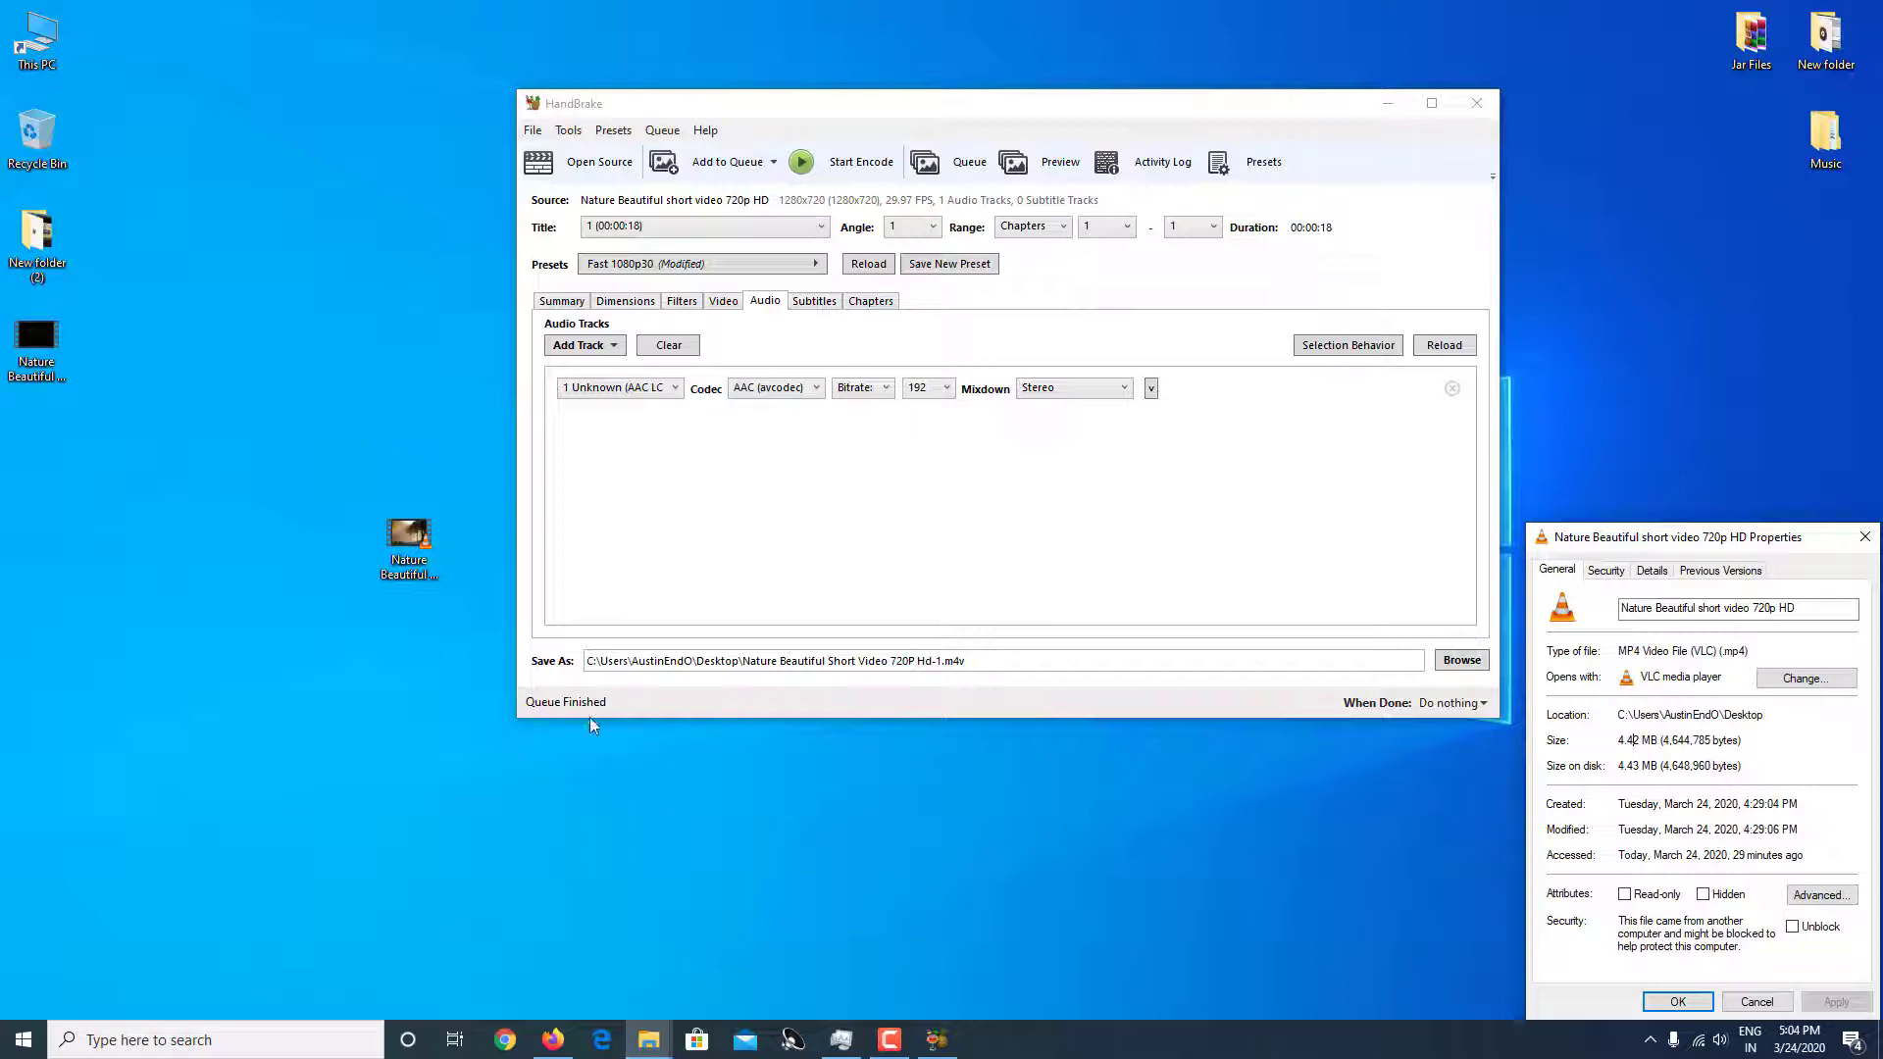
# Review the video encoding settings used, especially the encoder preset.
pyautogui.click(720, 307)
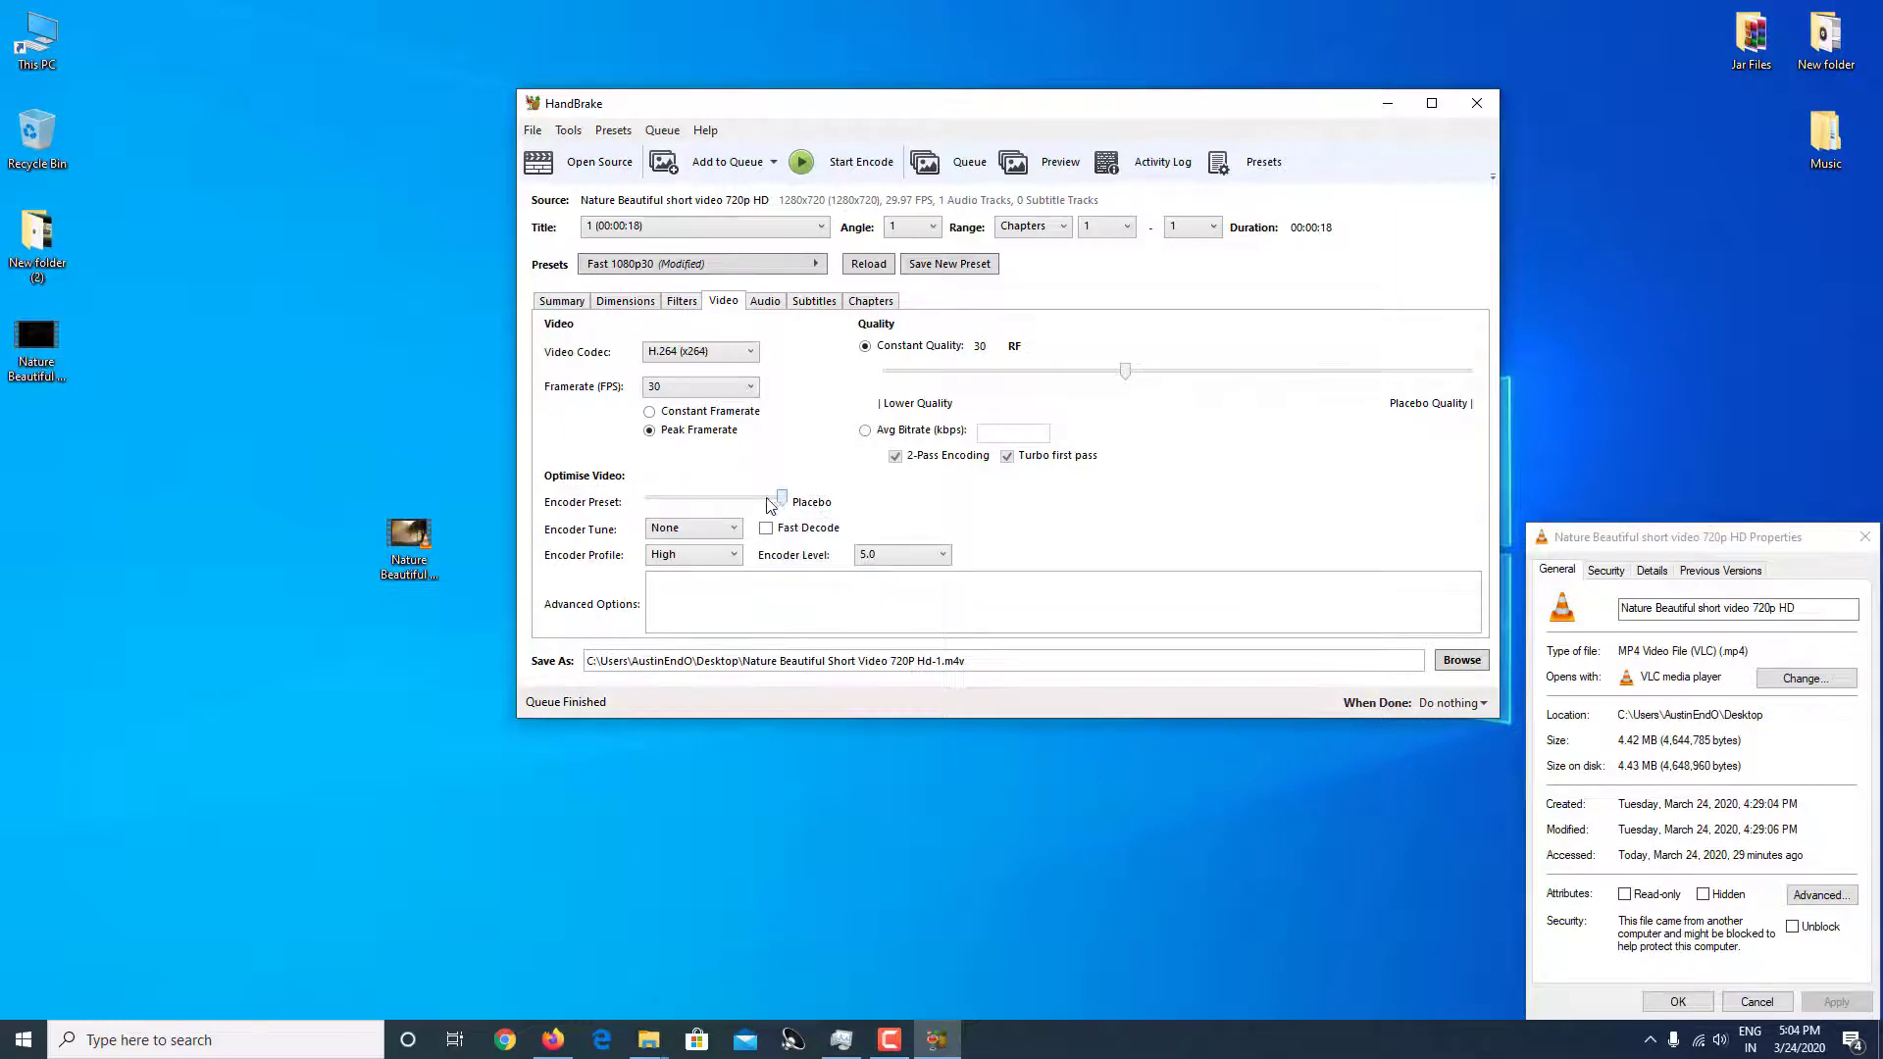
pyautogui.moveTo(786, 504)
pyautogui.mouseDown()
pyautogui.moveTo(694, 502)
pyautogui.moveTo(832, 506)
pyautogui.moveTo(777, 508)
pyautogui.moveTo(804, 505)
pyautogui.mouseUp()
# Minimize HandBrake, open the properties of the encoded video on the desktop and compare its file size with the original's.
pyautogui.click(1387, 102)
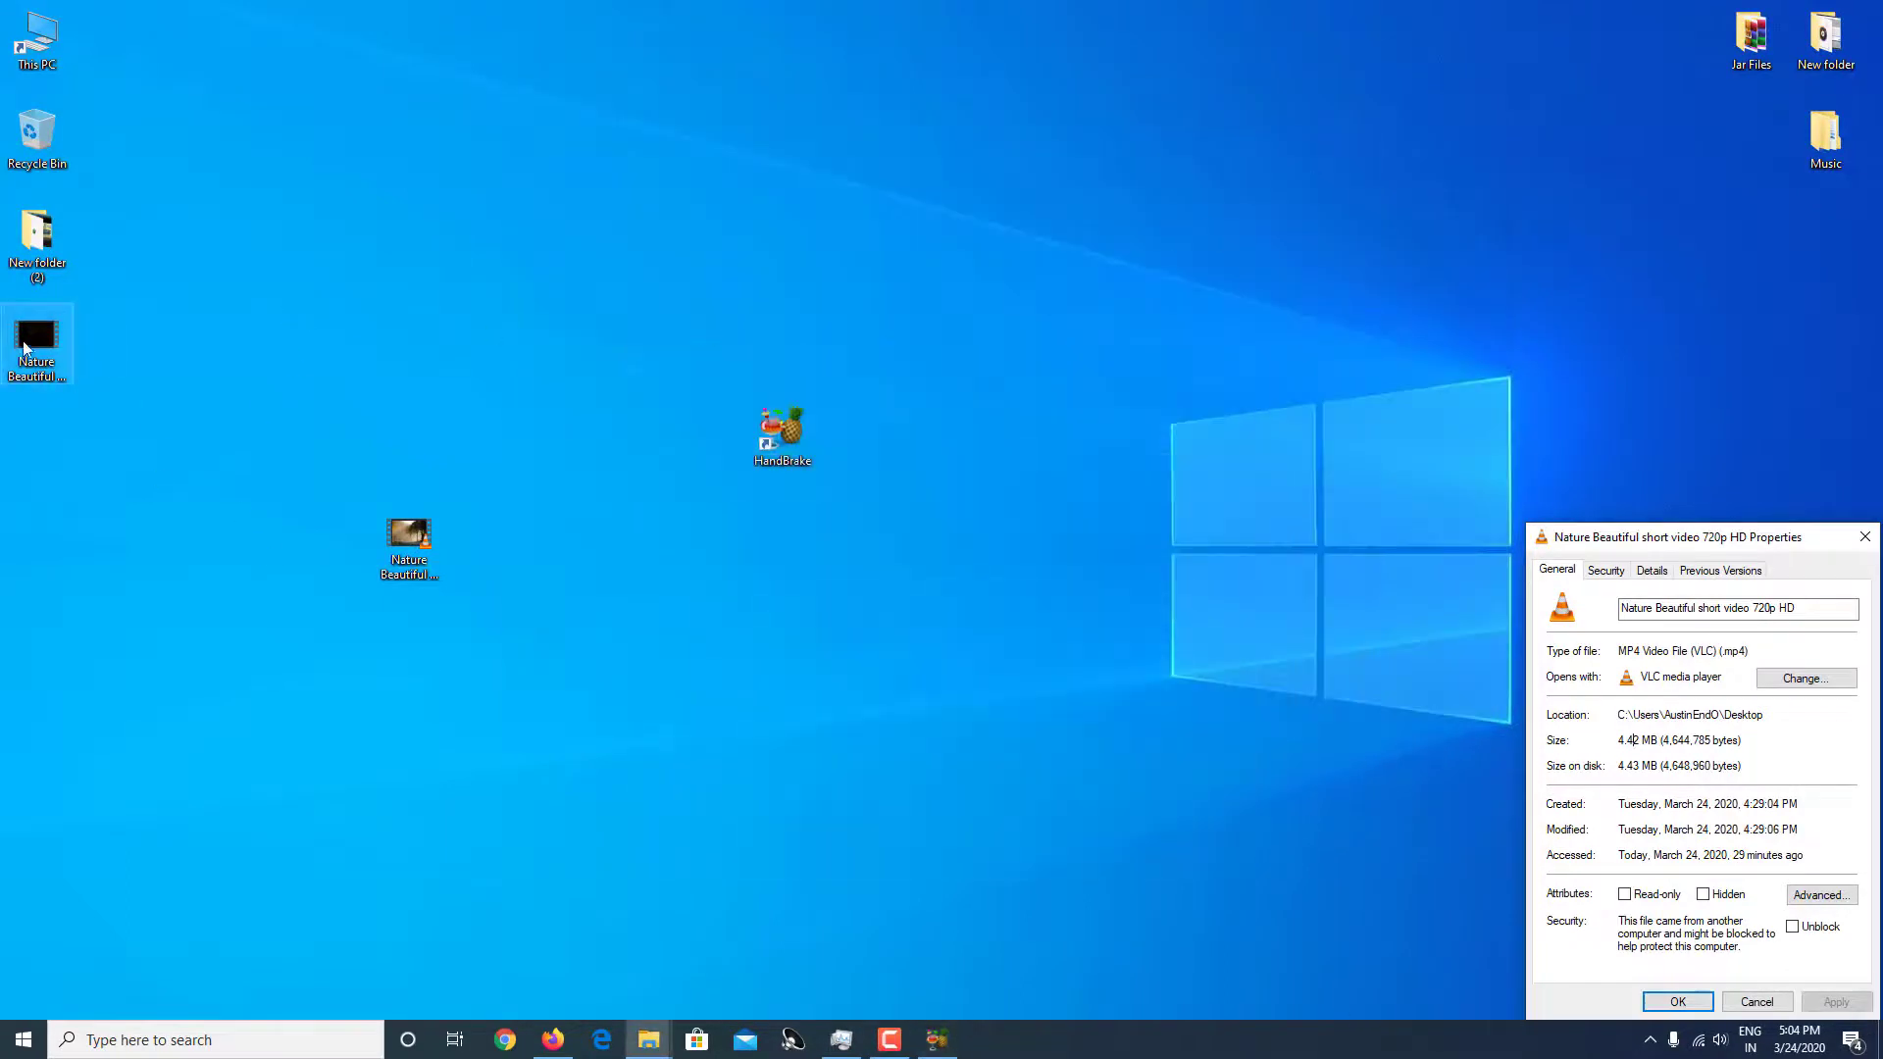
pyautogui.rightClick(29, 348)
pyautogui.click(86, 762)
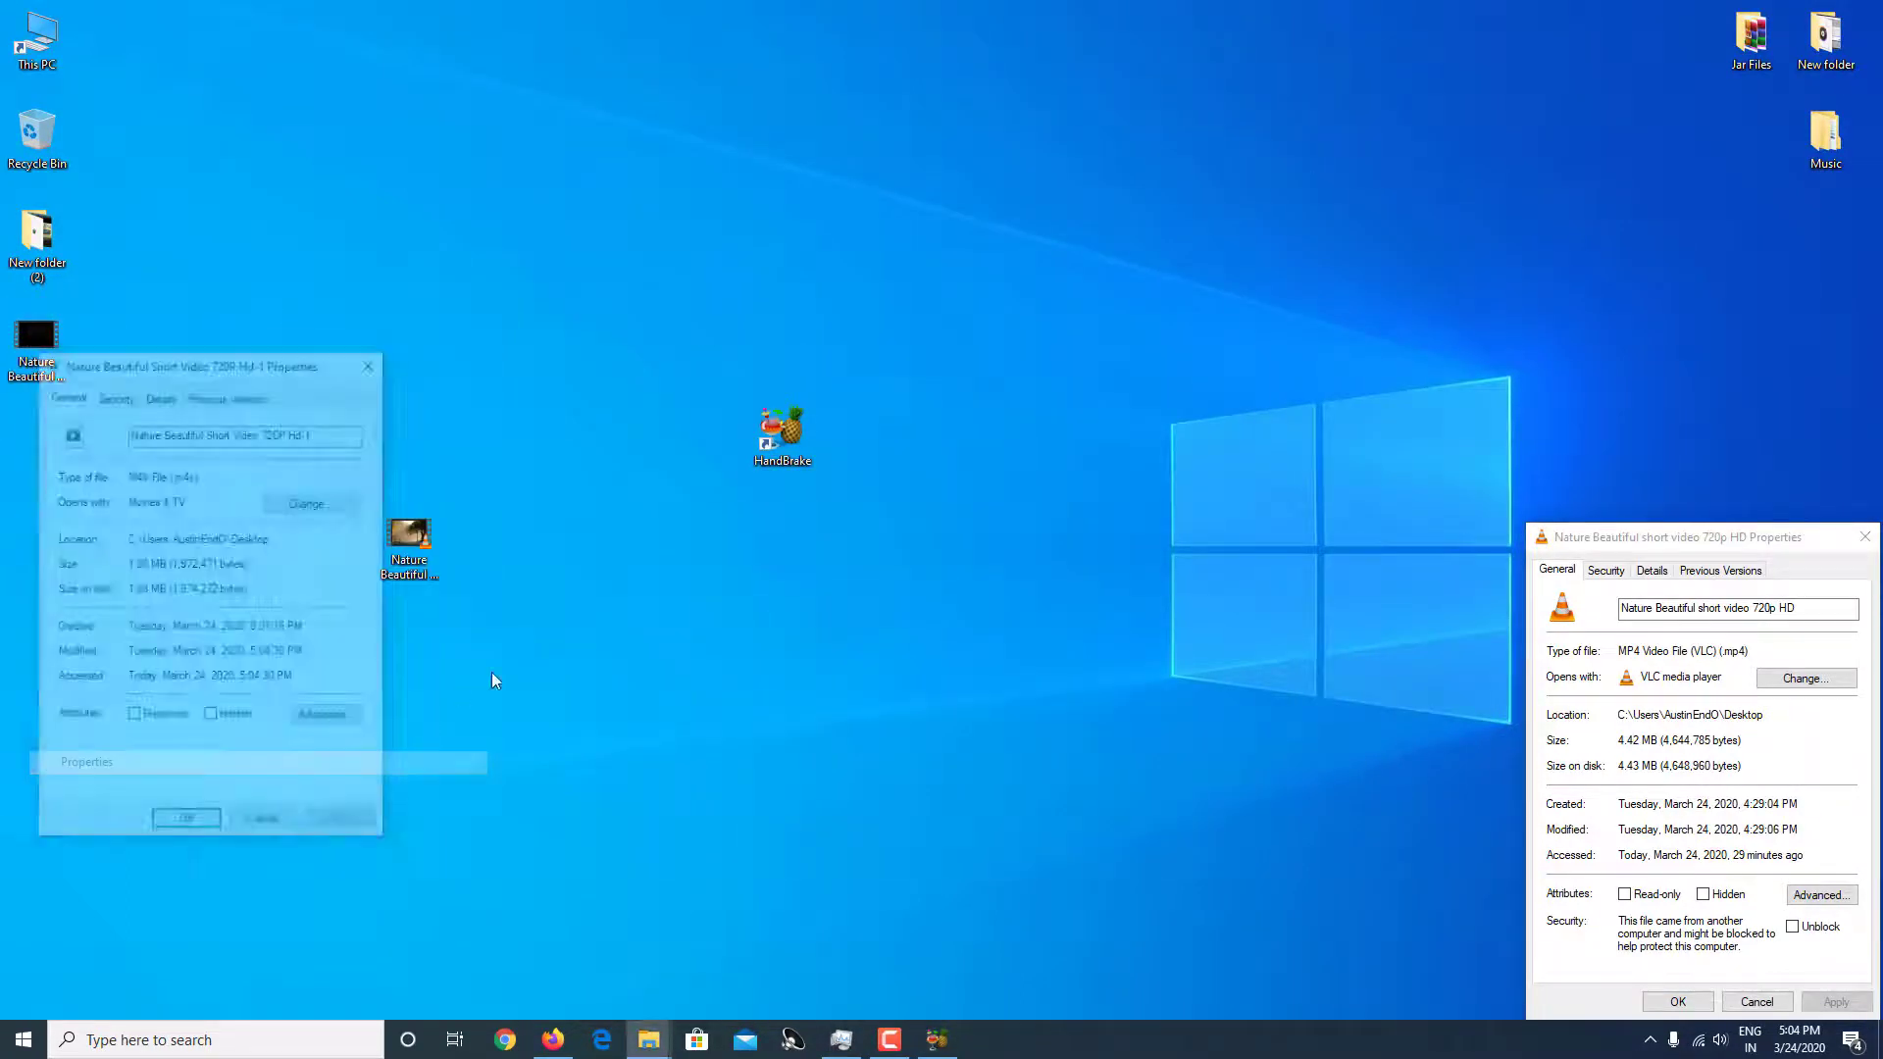
pyautogui.moveTo(199, 363); pyautogui.dragTo(1328, 535)
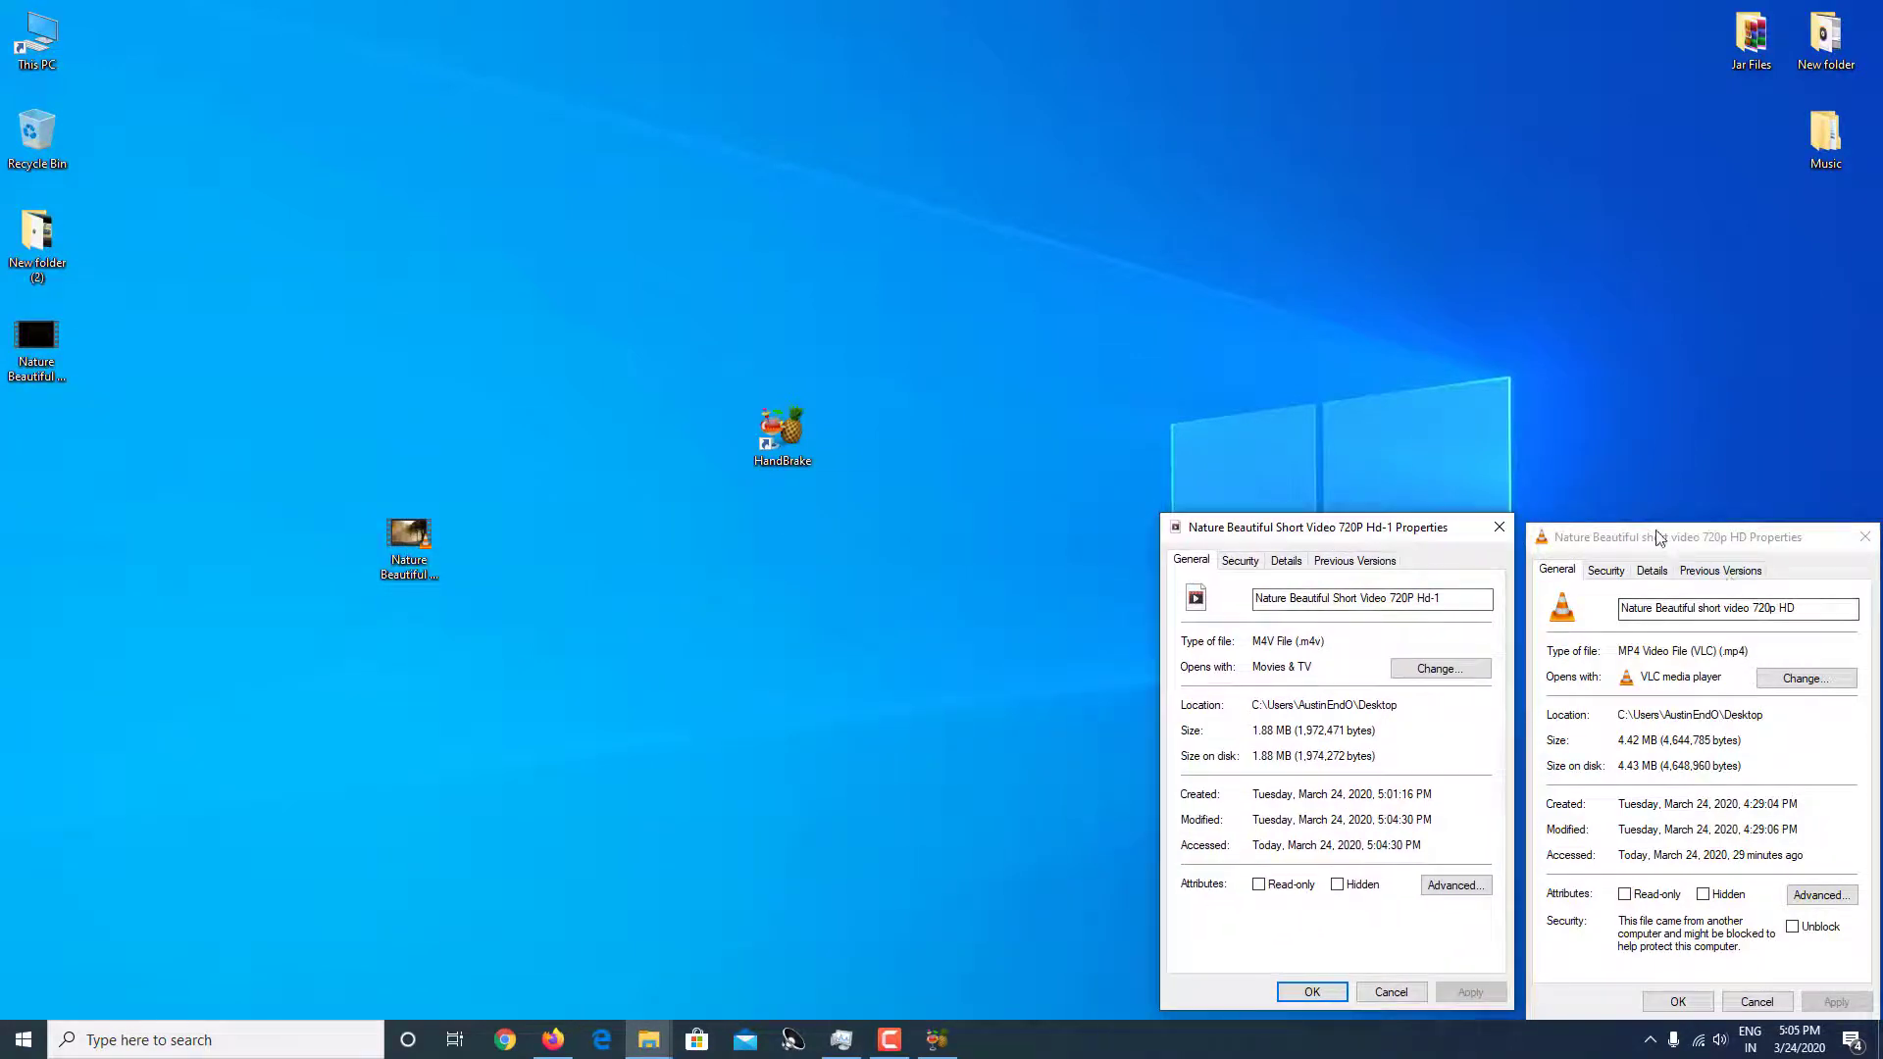
pyautogui.moveTo(1663, 539); pyautogui.dragTo(1659, 530)
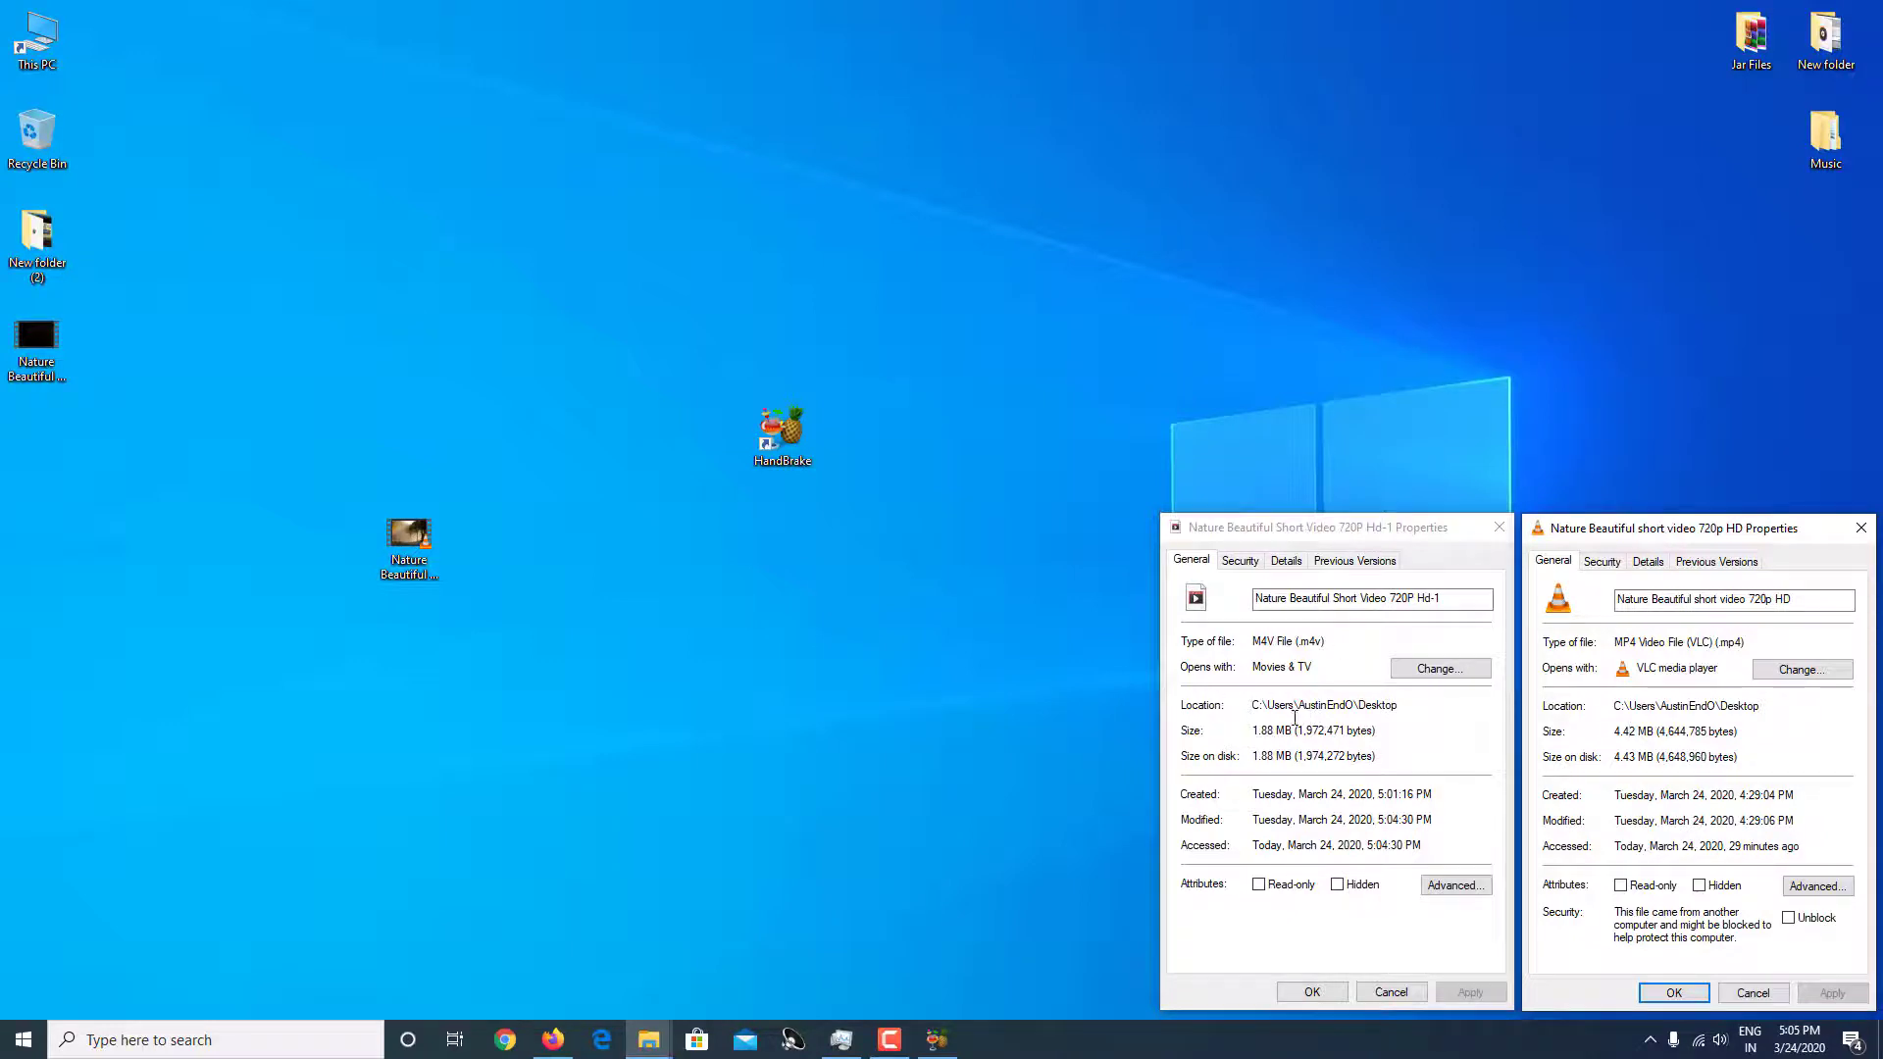
pyautogui.click(1256, 731)
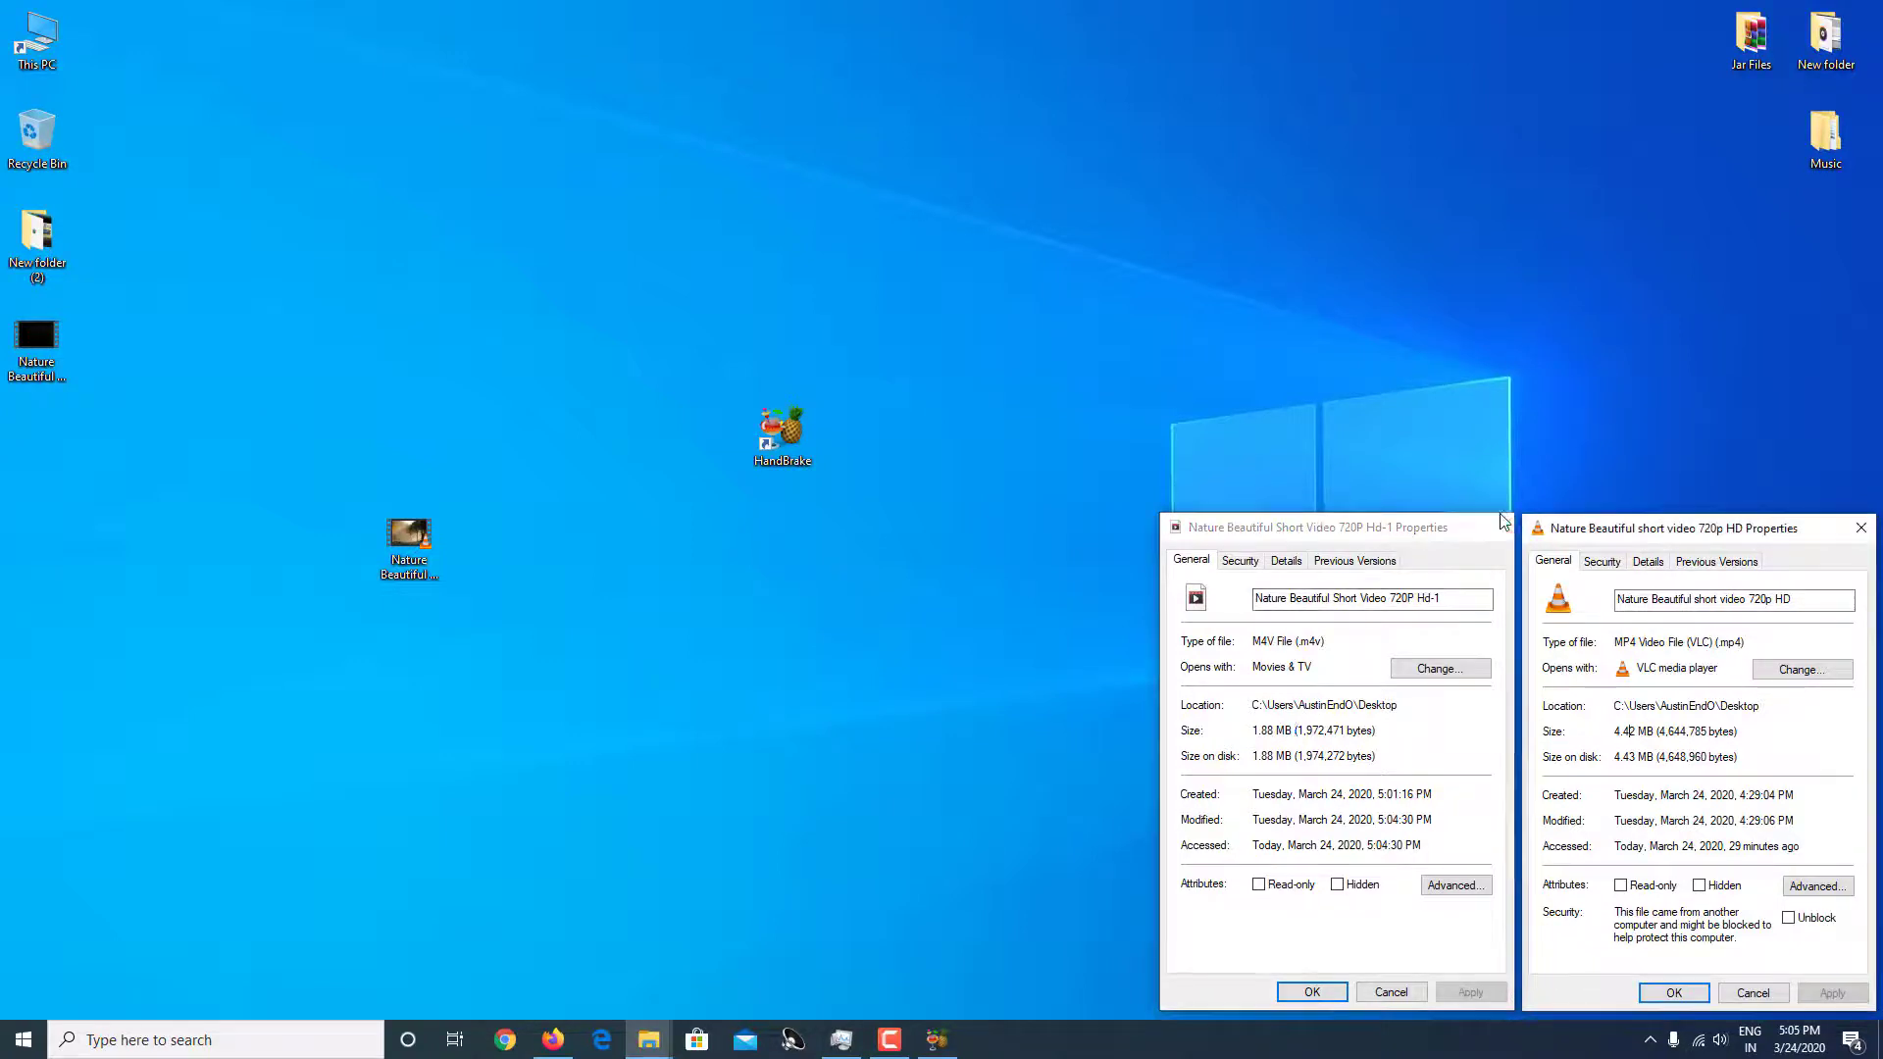
# Close both properties windows, open the encoded video in VLC media player, pause it and move the player clear of the original's desktop icon.
pyautogui.click(1498, 527)
pyautogui.click(1860, 527)
pyautogui.rightClick(37, 331)
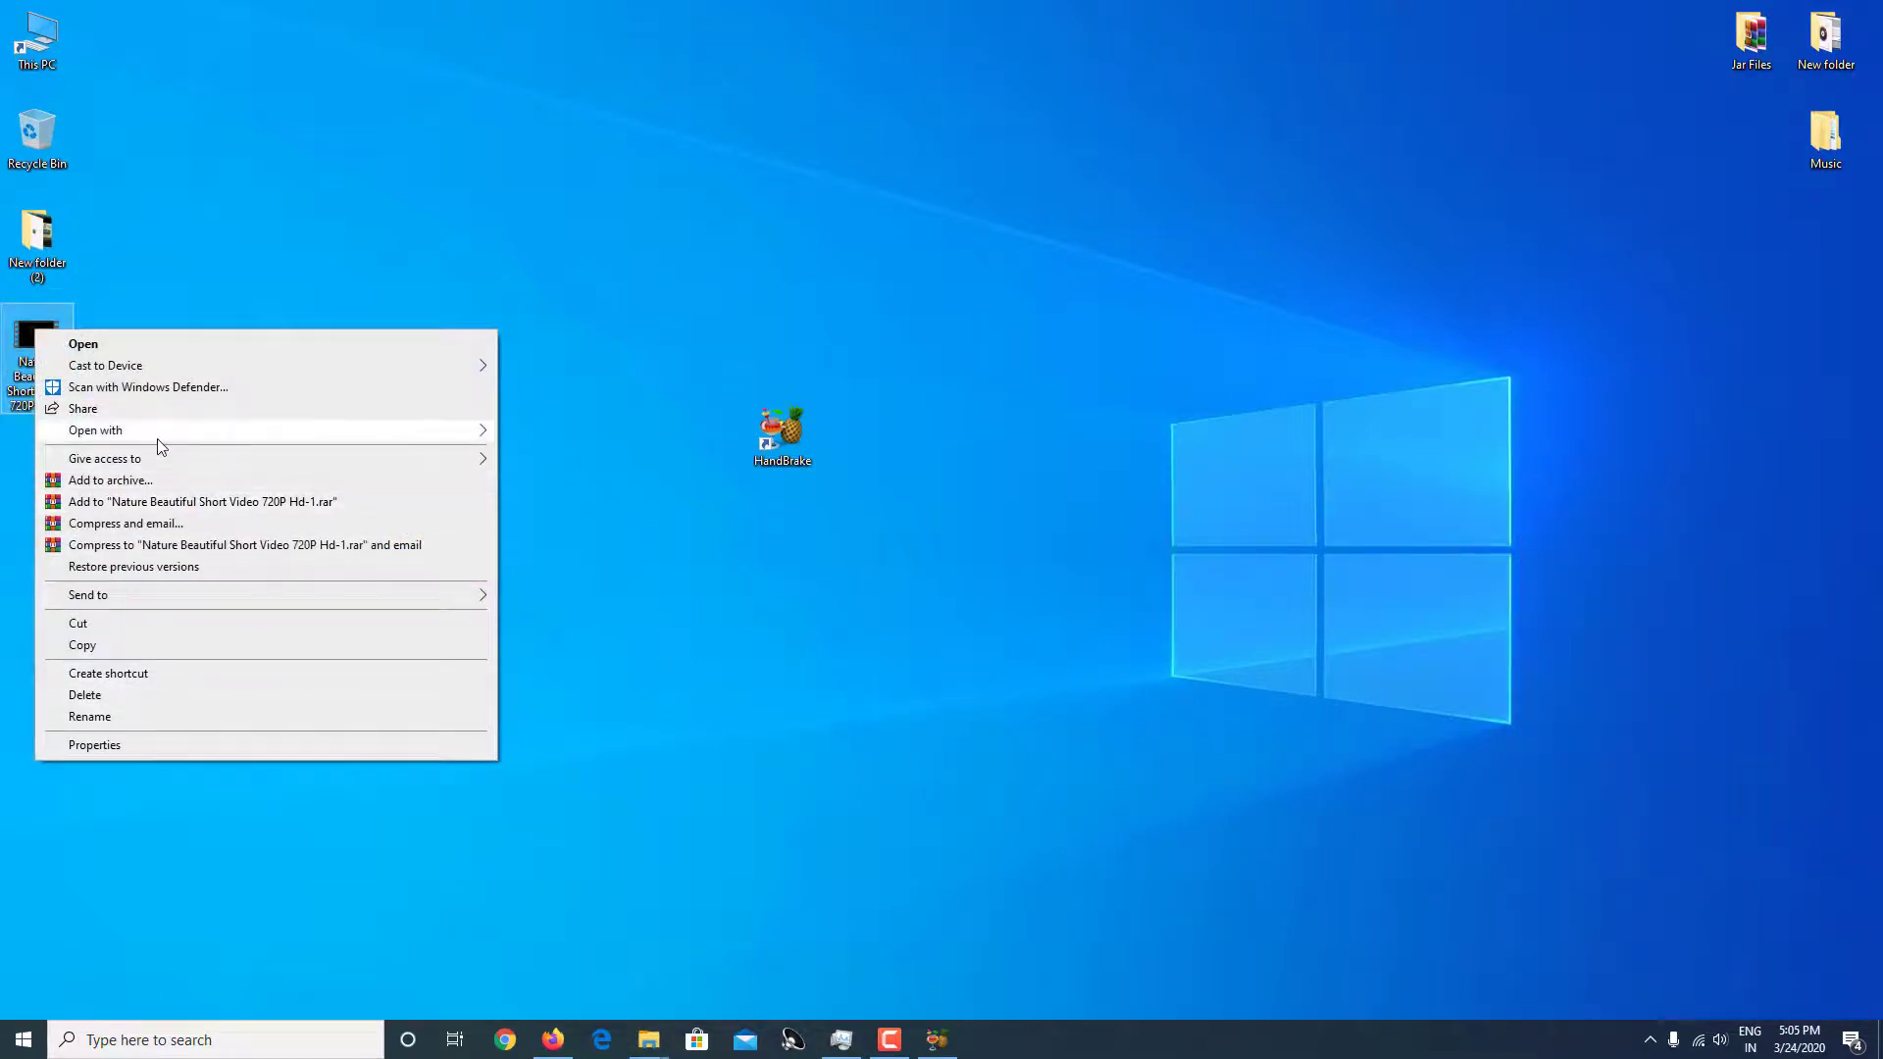
pyautogui.moveTo(280, 432)
pyautogui.click(551, 477)
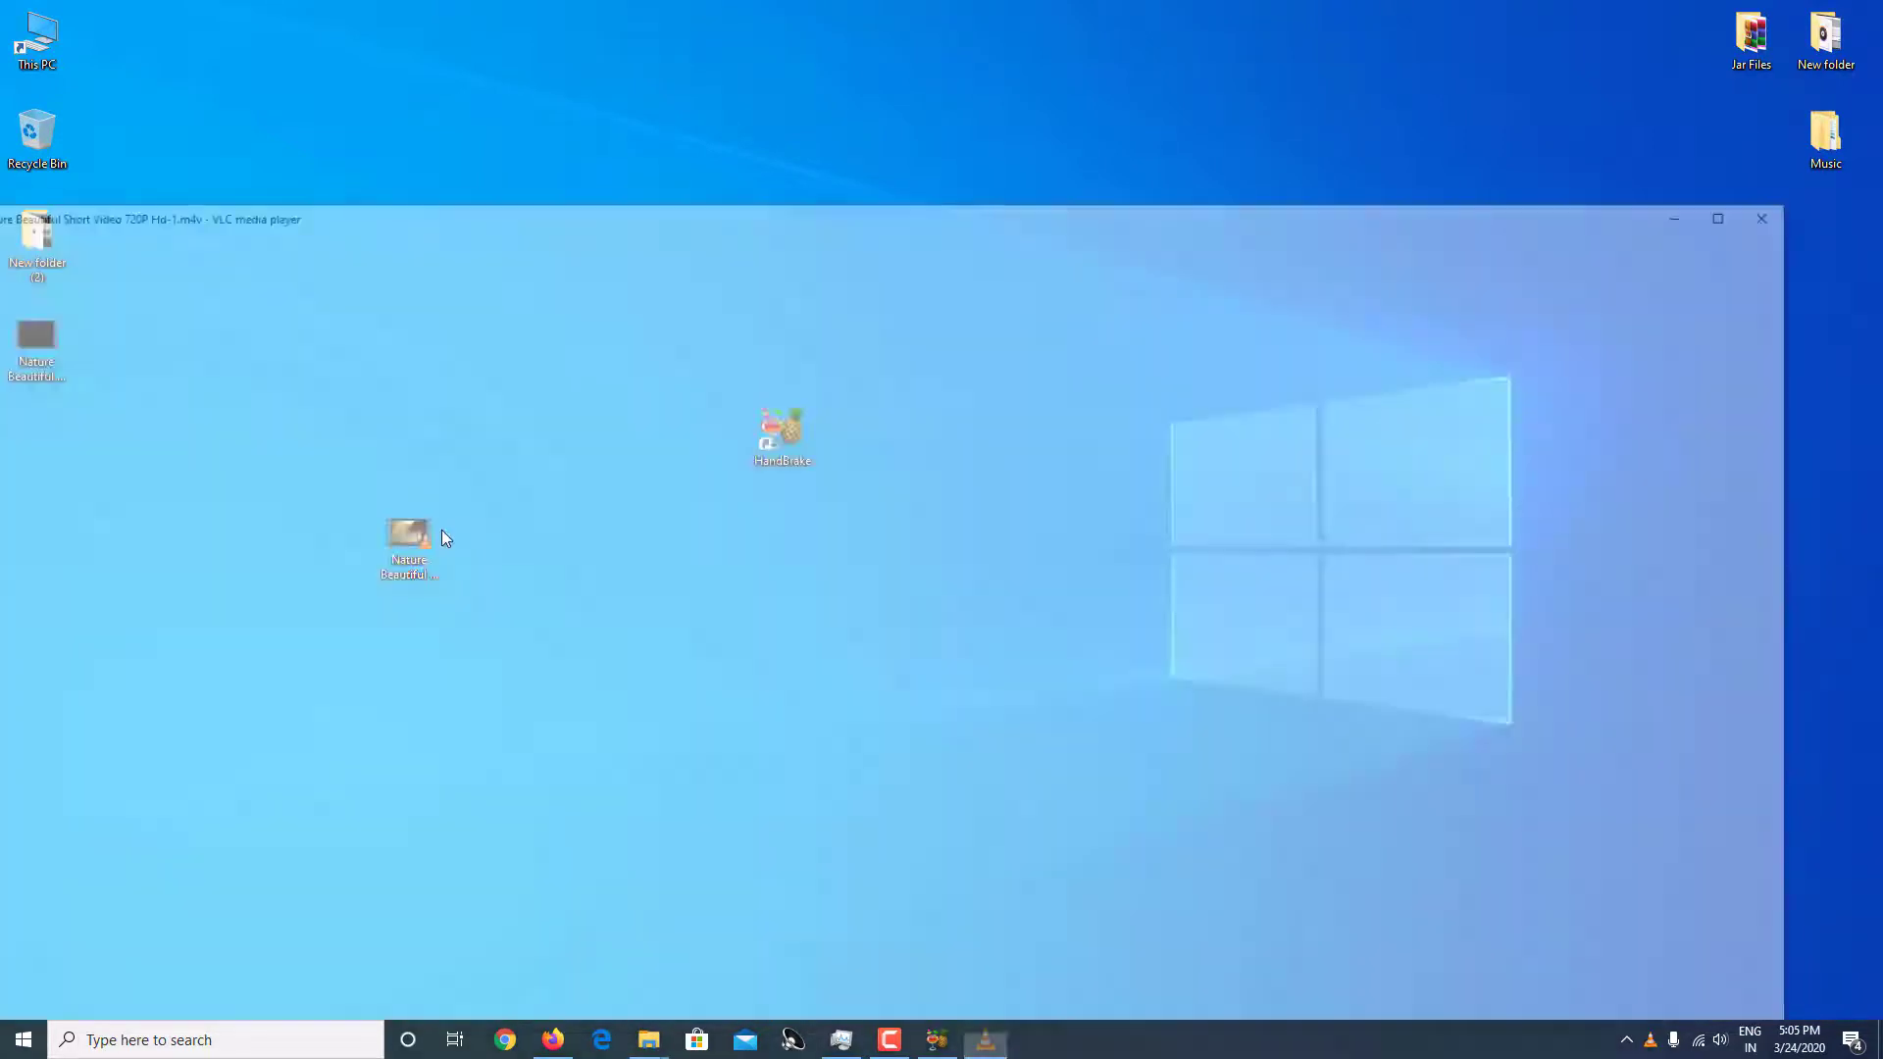
pyautogui.press('space')
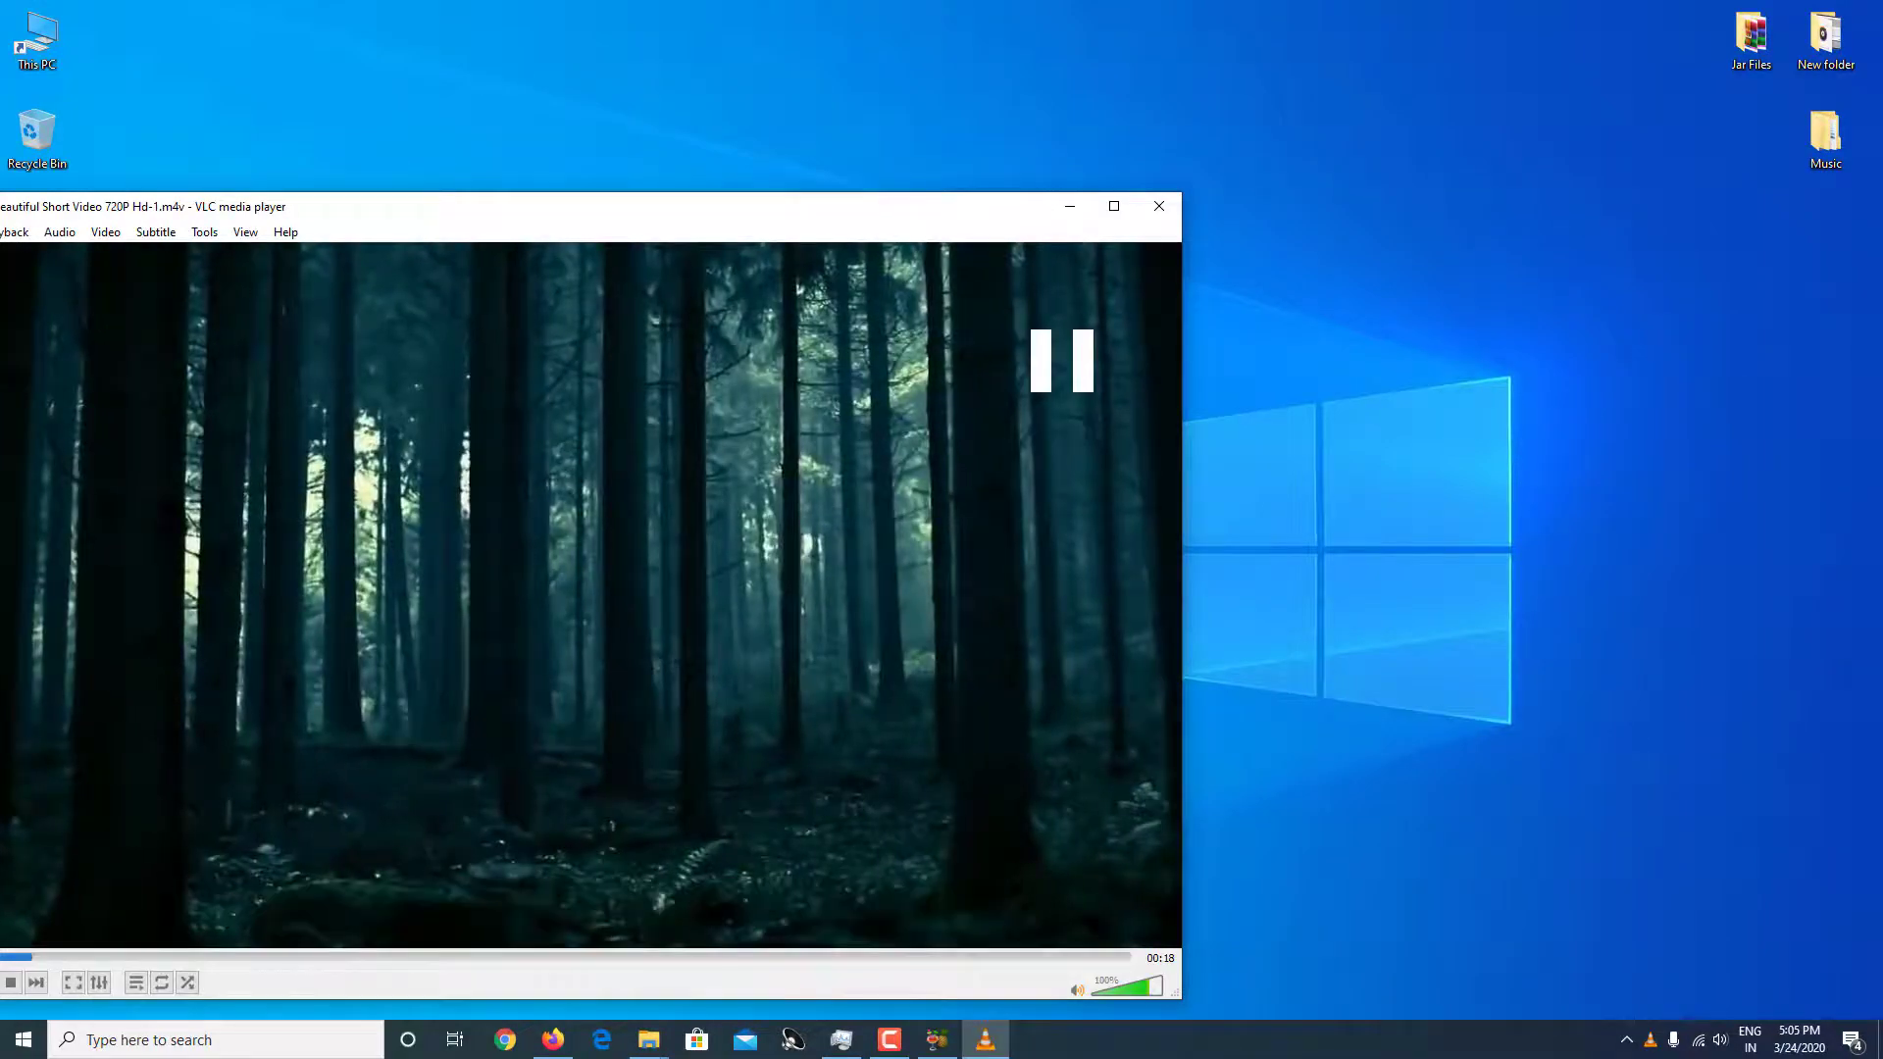
pyautogui.moveTo(559, 211); pyautogui.dragTo(766, 620)
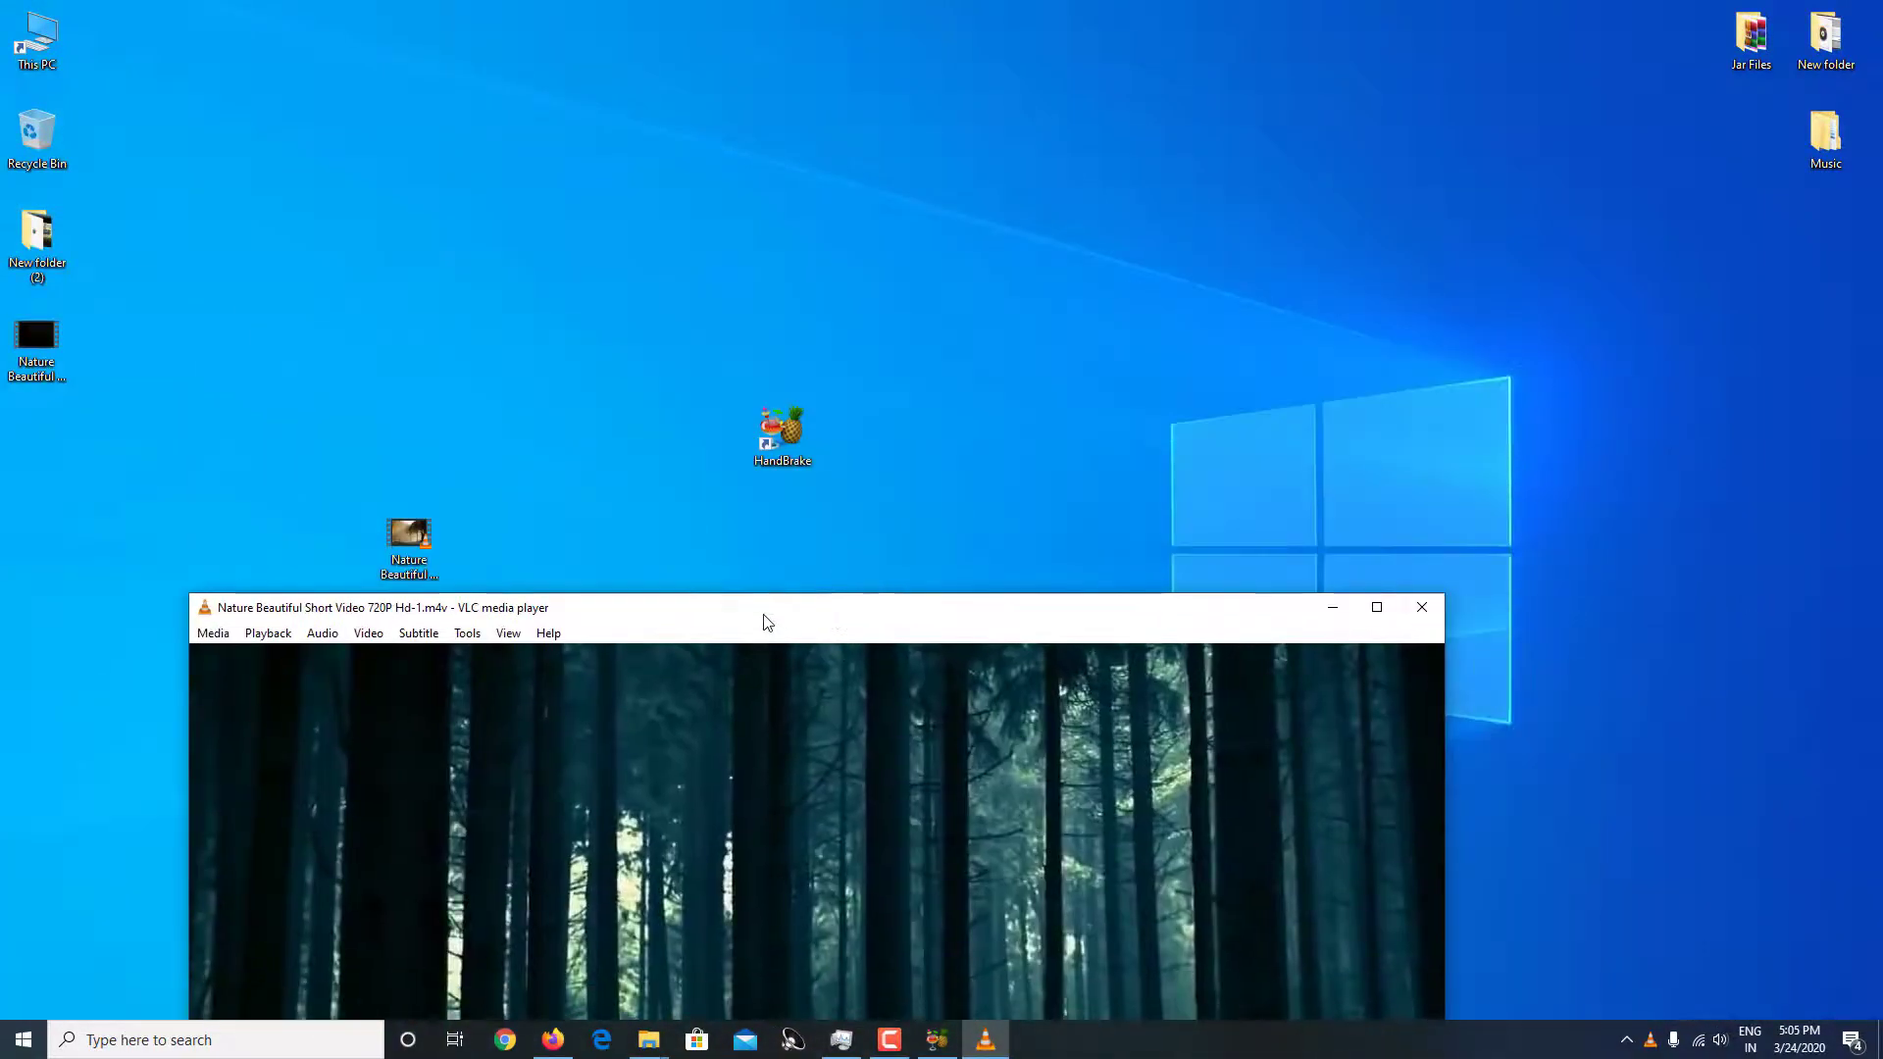
# Open the original MP4 video from the desktop, pause it and snap the VLC window to the right half of the screen.
pyautogui.doubleClick(428, 540)
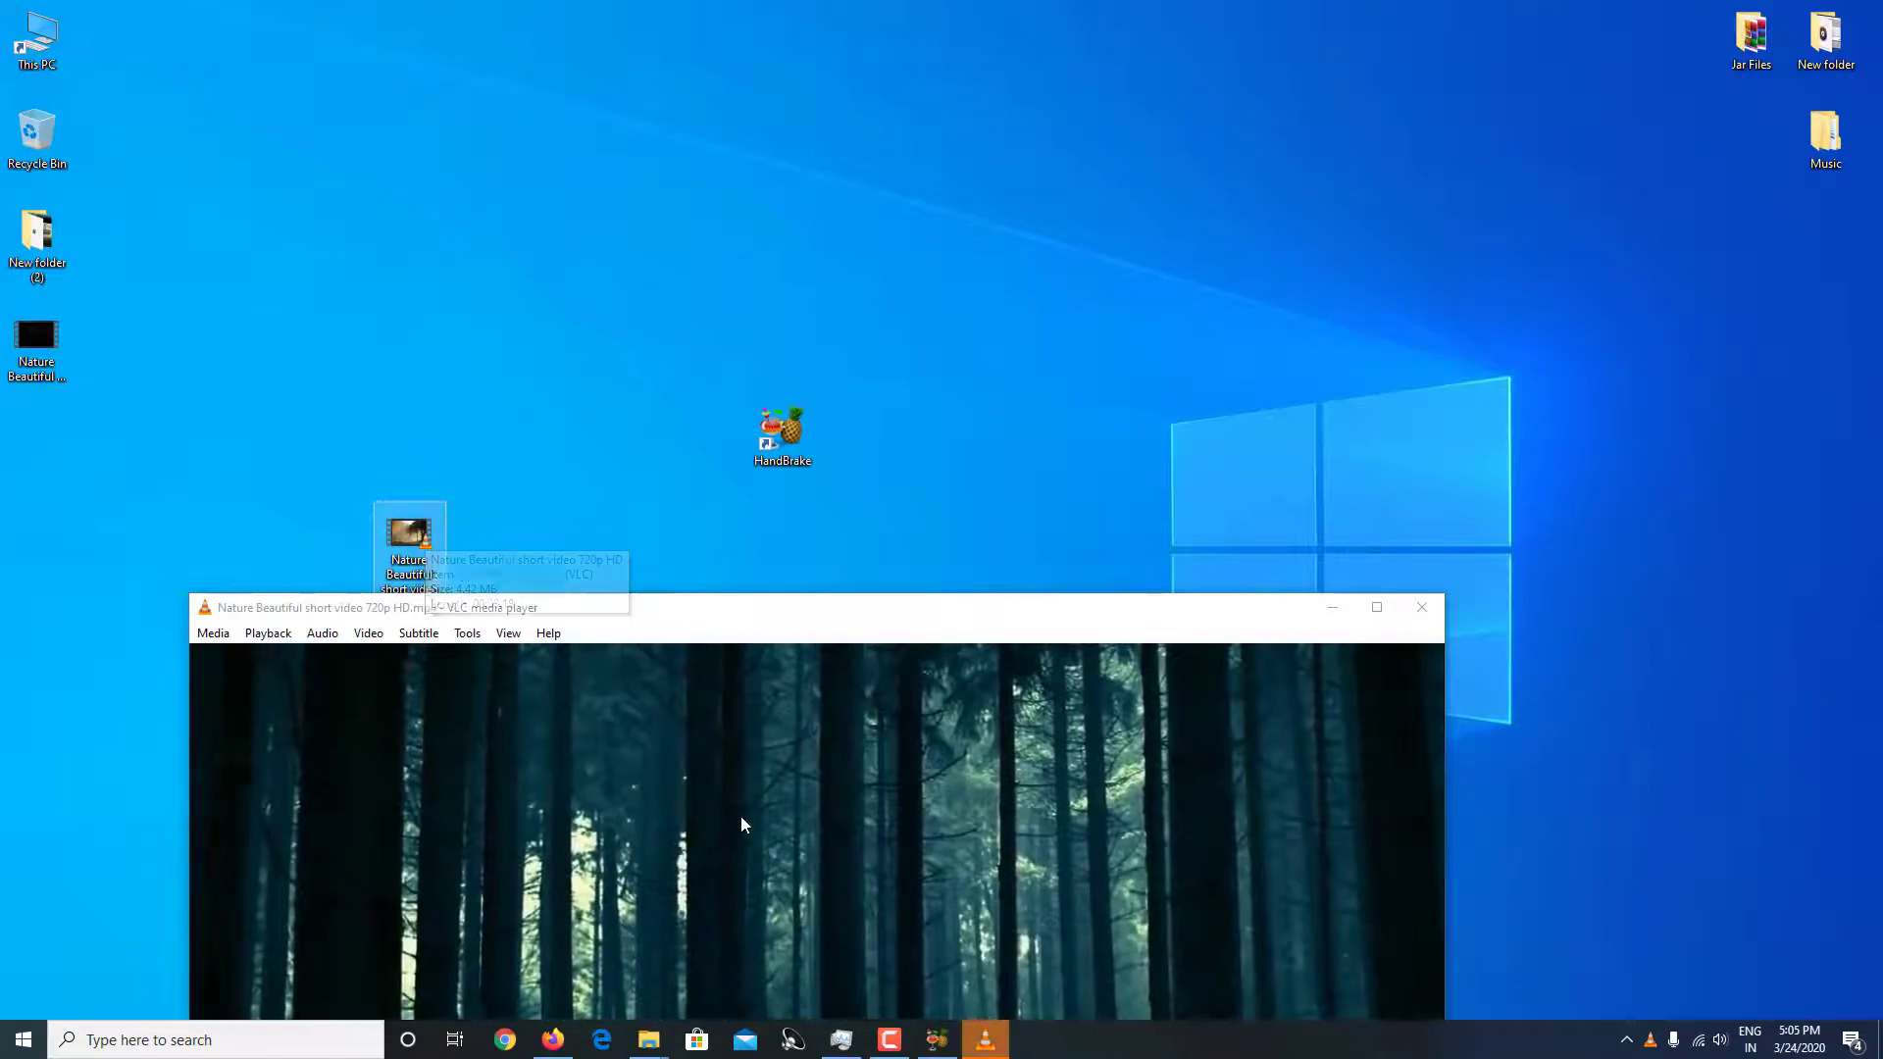
pyautogui.press('space')
pyautogui.moveTo(900, 614); pyautogui.dragTo(1878, 518)
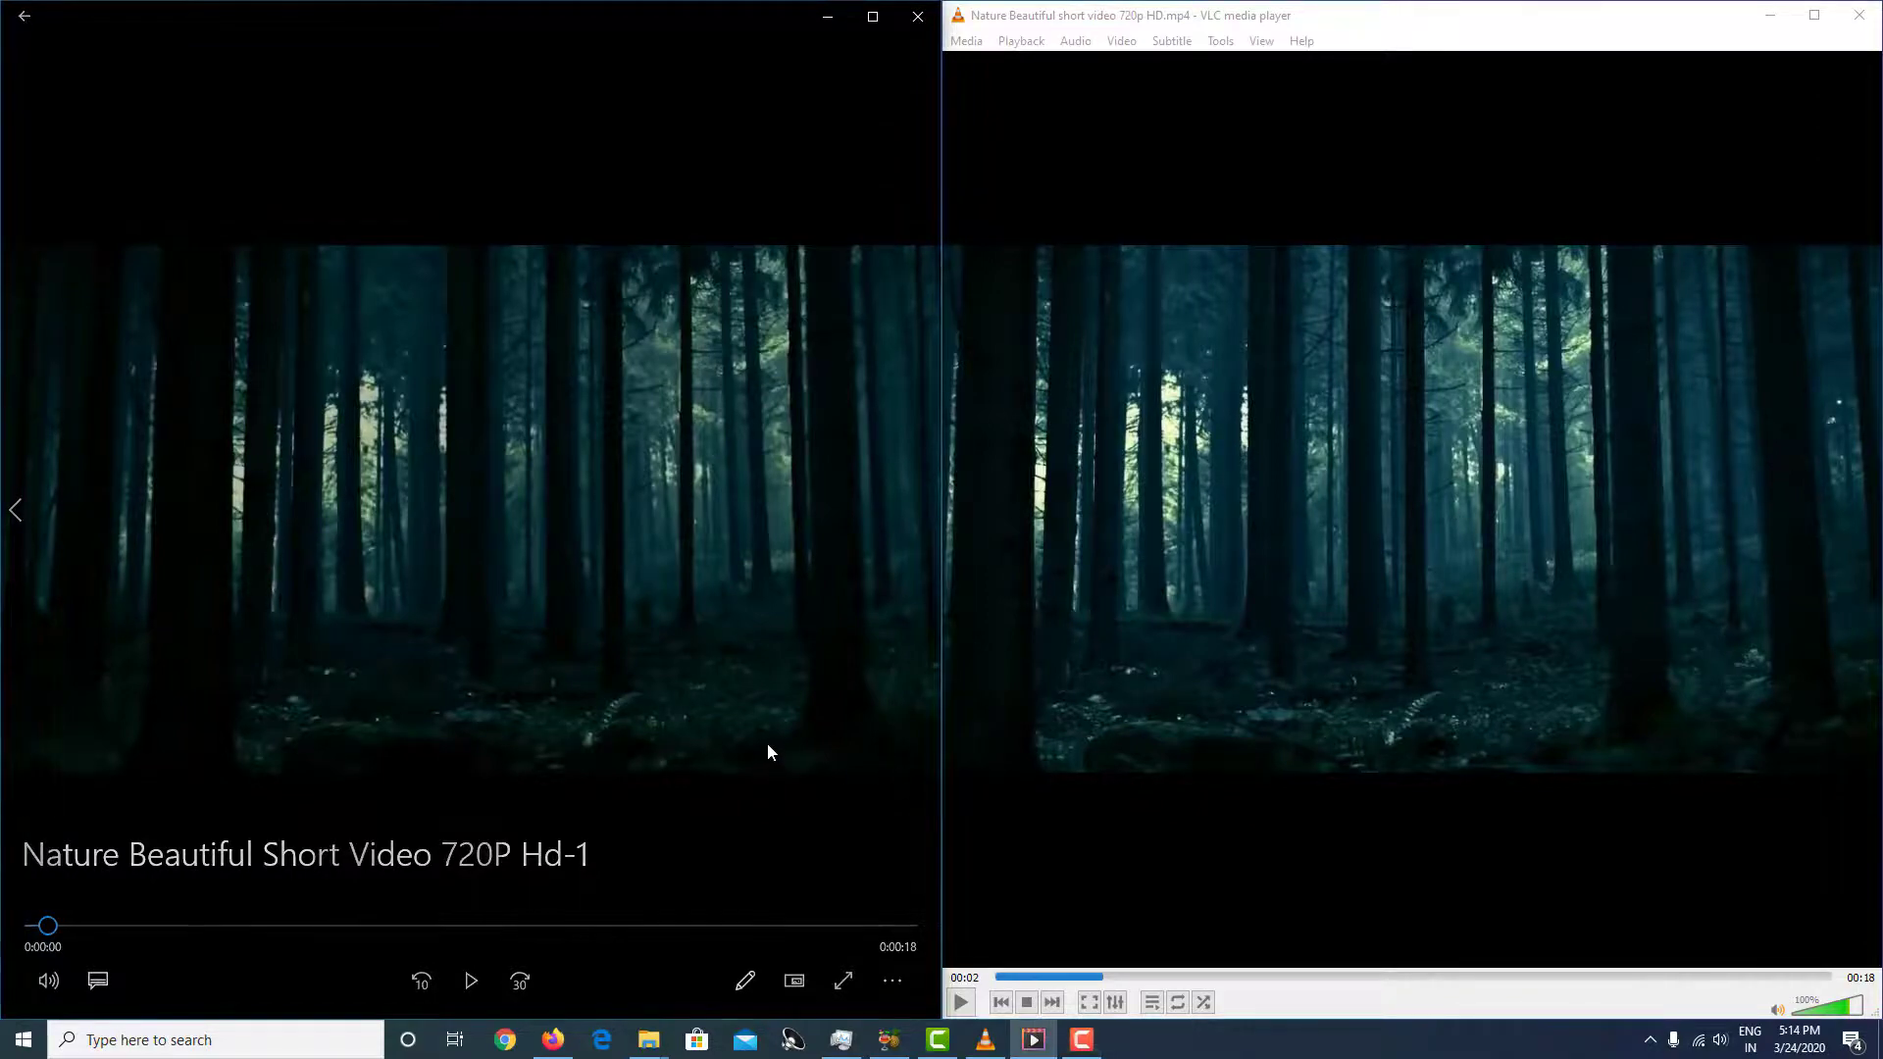
# Play the original video beside the encoded one and compare their picture quality.
pyautogui.click(1403, 677)
pyautogui.press('space')
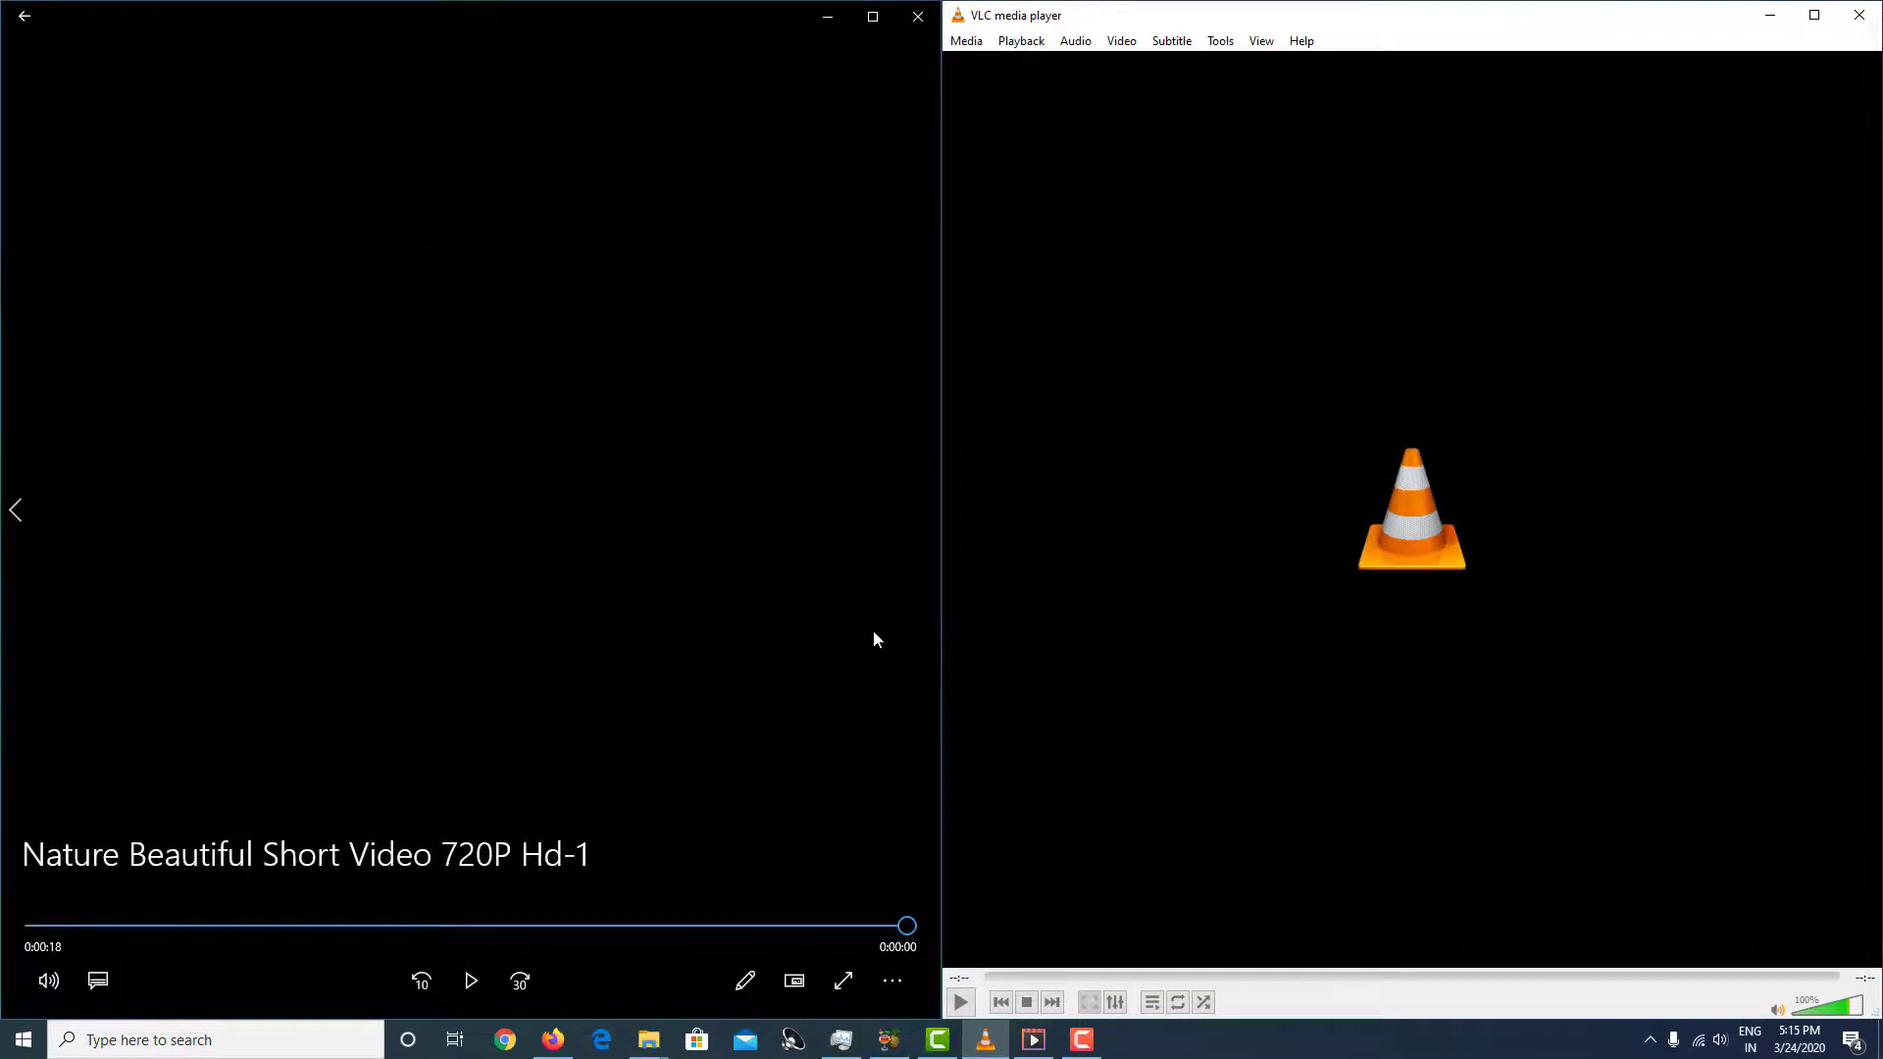
pyautogui.moveTo(408, 33)
pyautogui.mouseDown()
pyautogui.moveTo(392, 32)
pyautogui.moveTo(412, 32)
pyautogui.mouseUp()
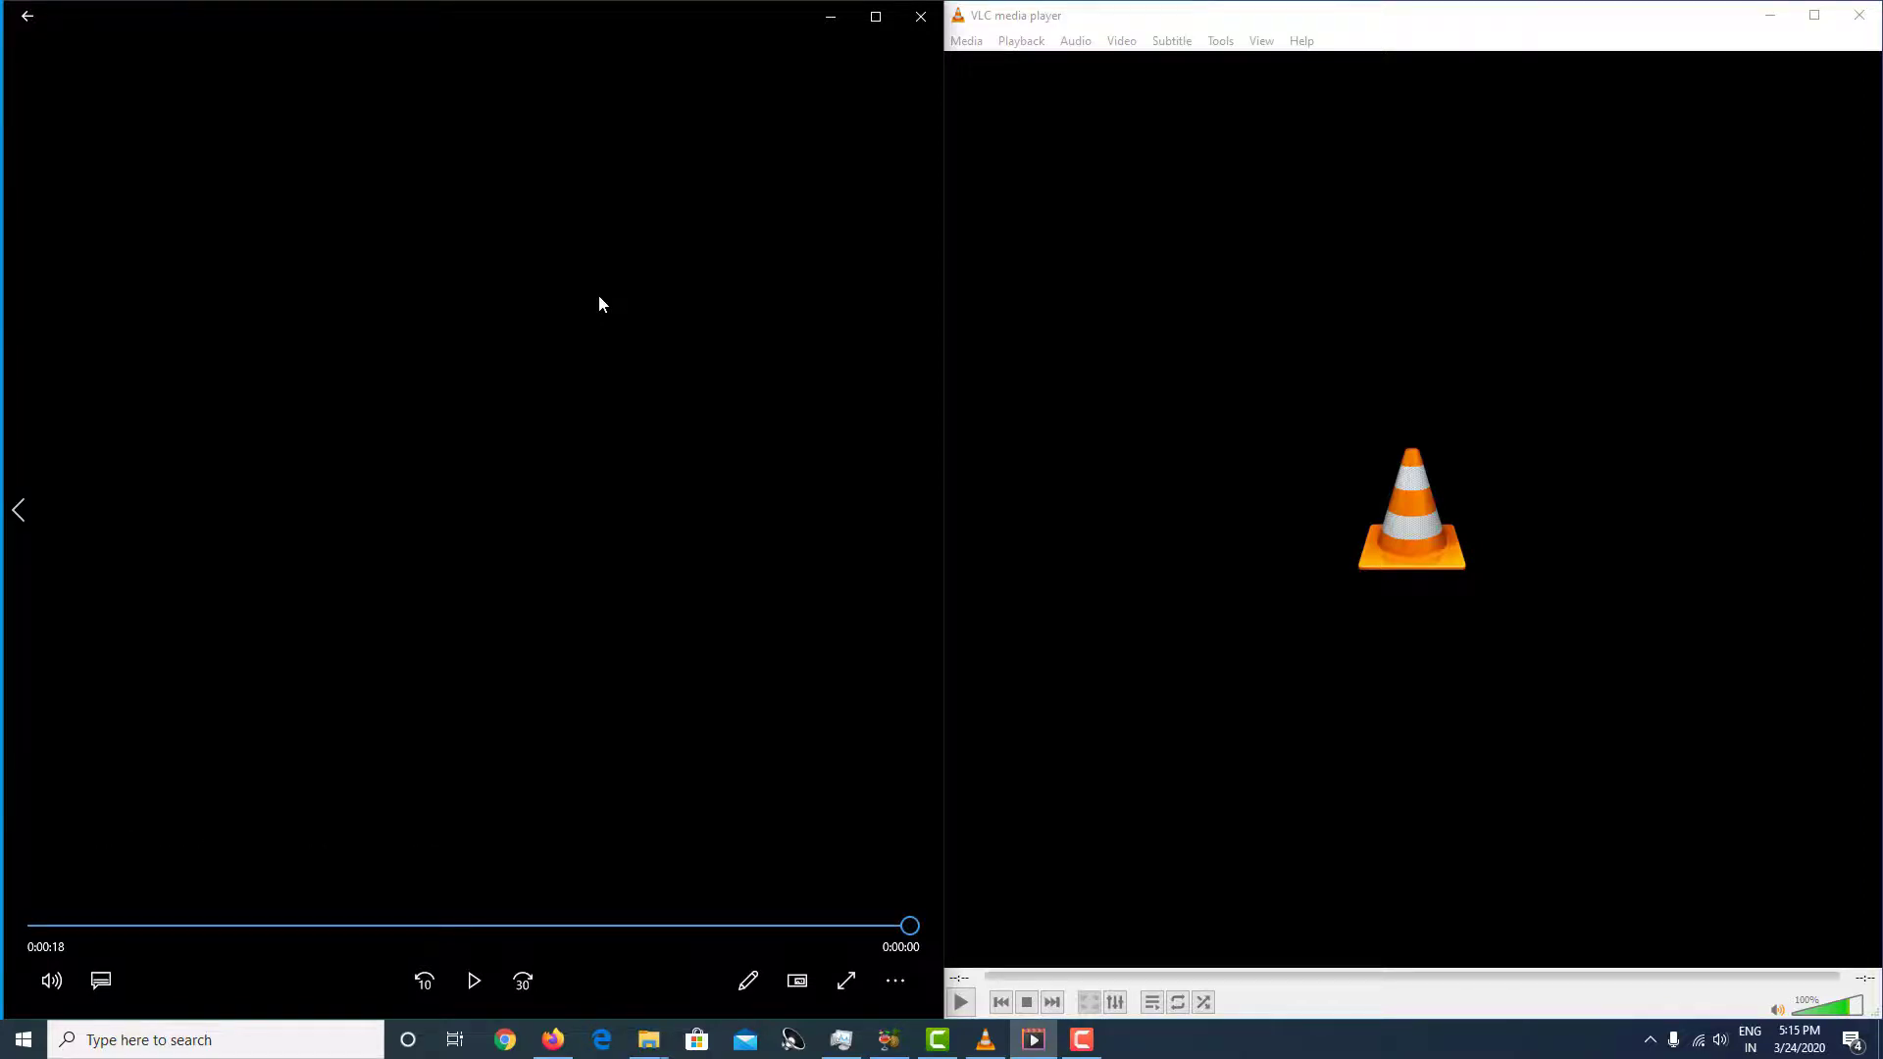
# Switch to HandBrake, try a constant quality of RF 22, move it back to about 30 and minimize the window.
pyautogui.click(889, 1039)
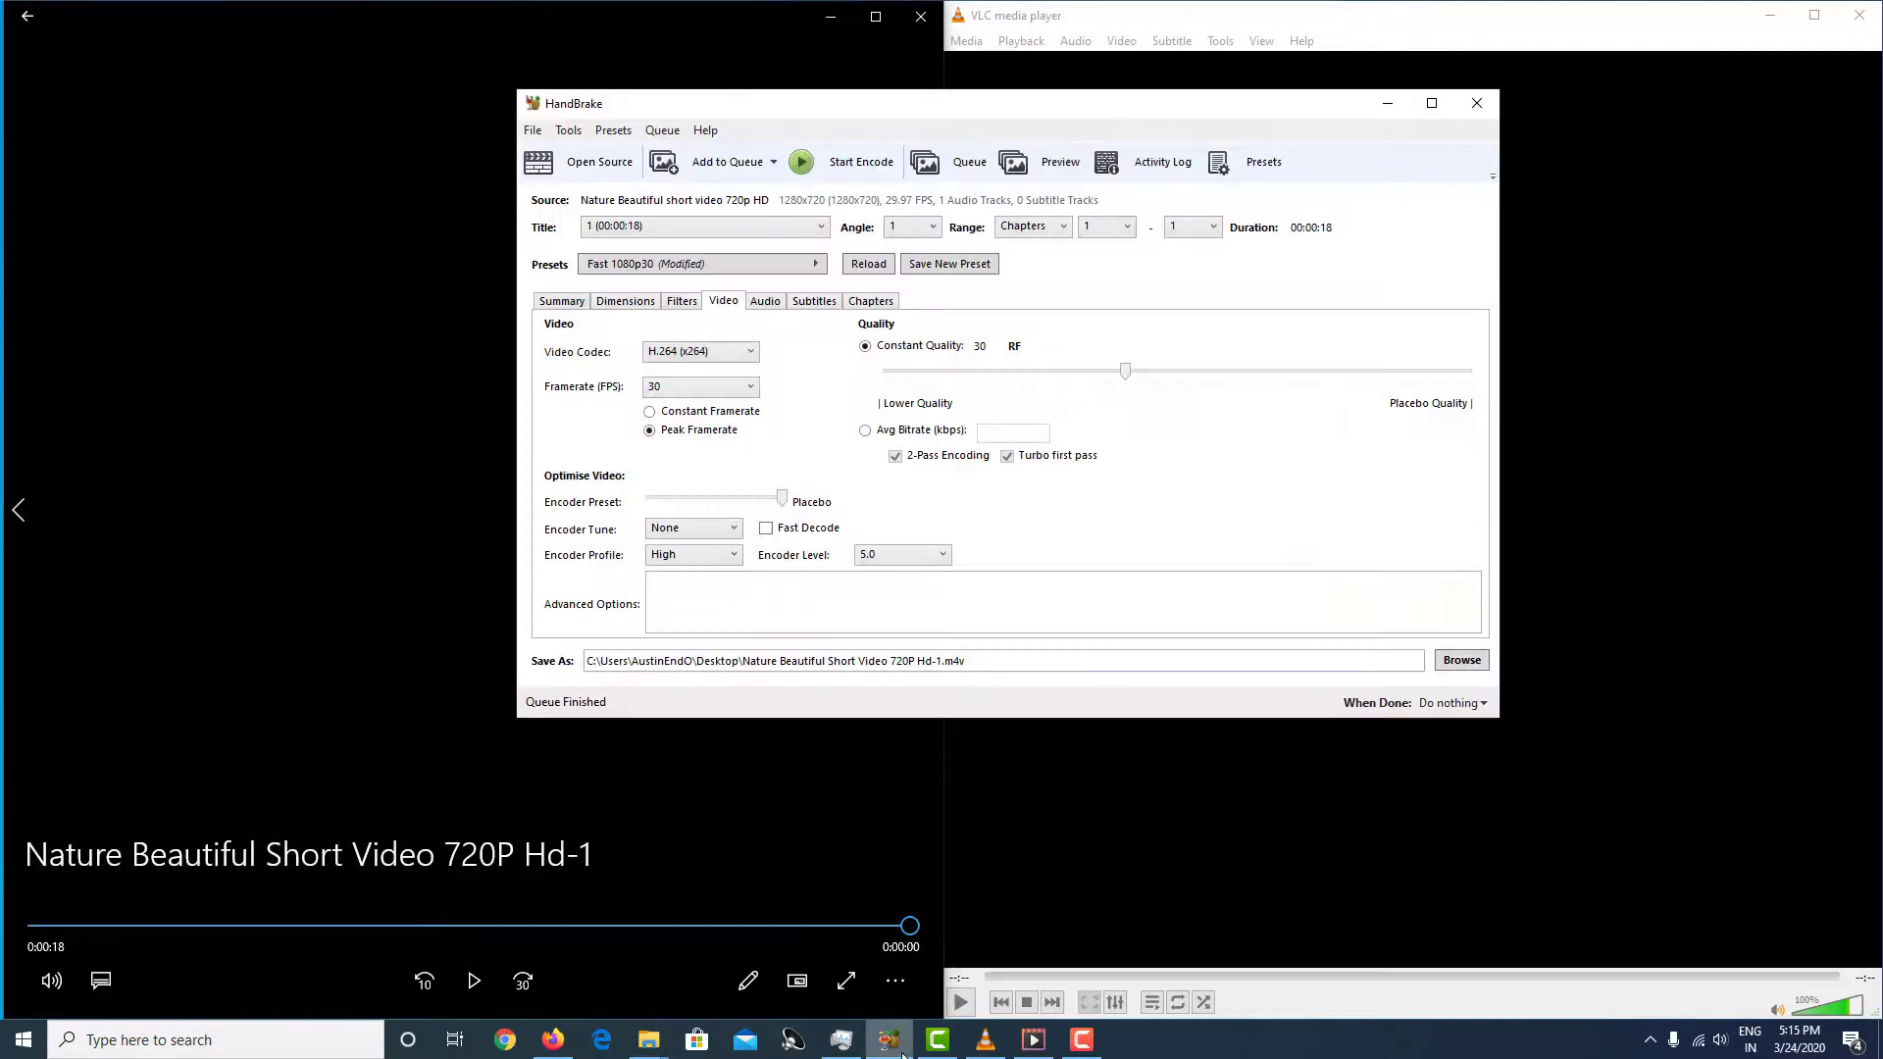
pyautogui.moveTo(1126, 371); pyautogui.dragTo(1236, 378)
pyautogui.click(1217, 374)
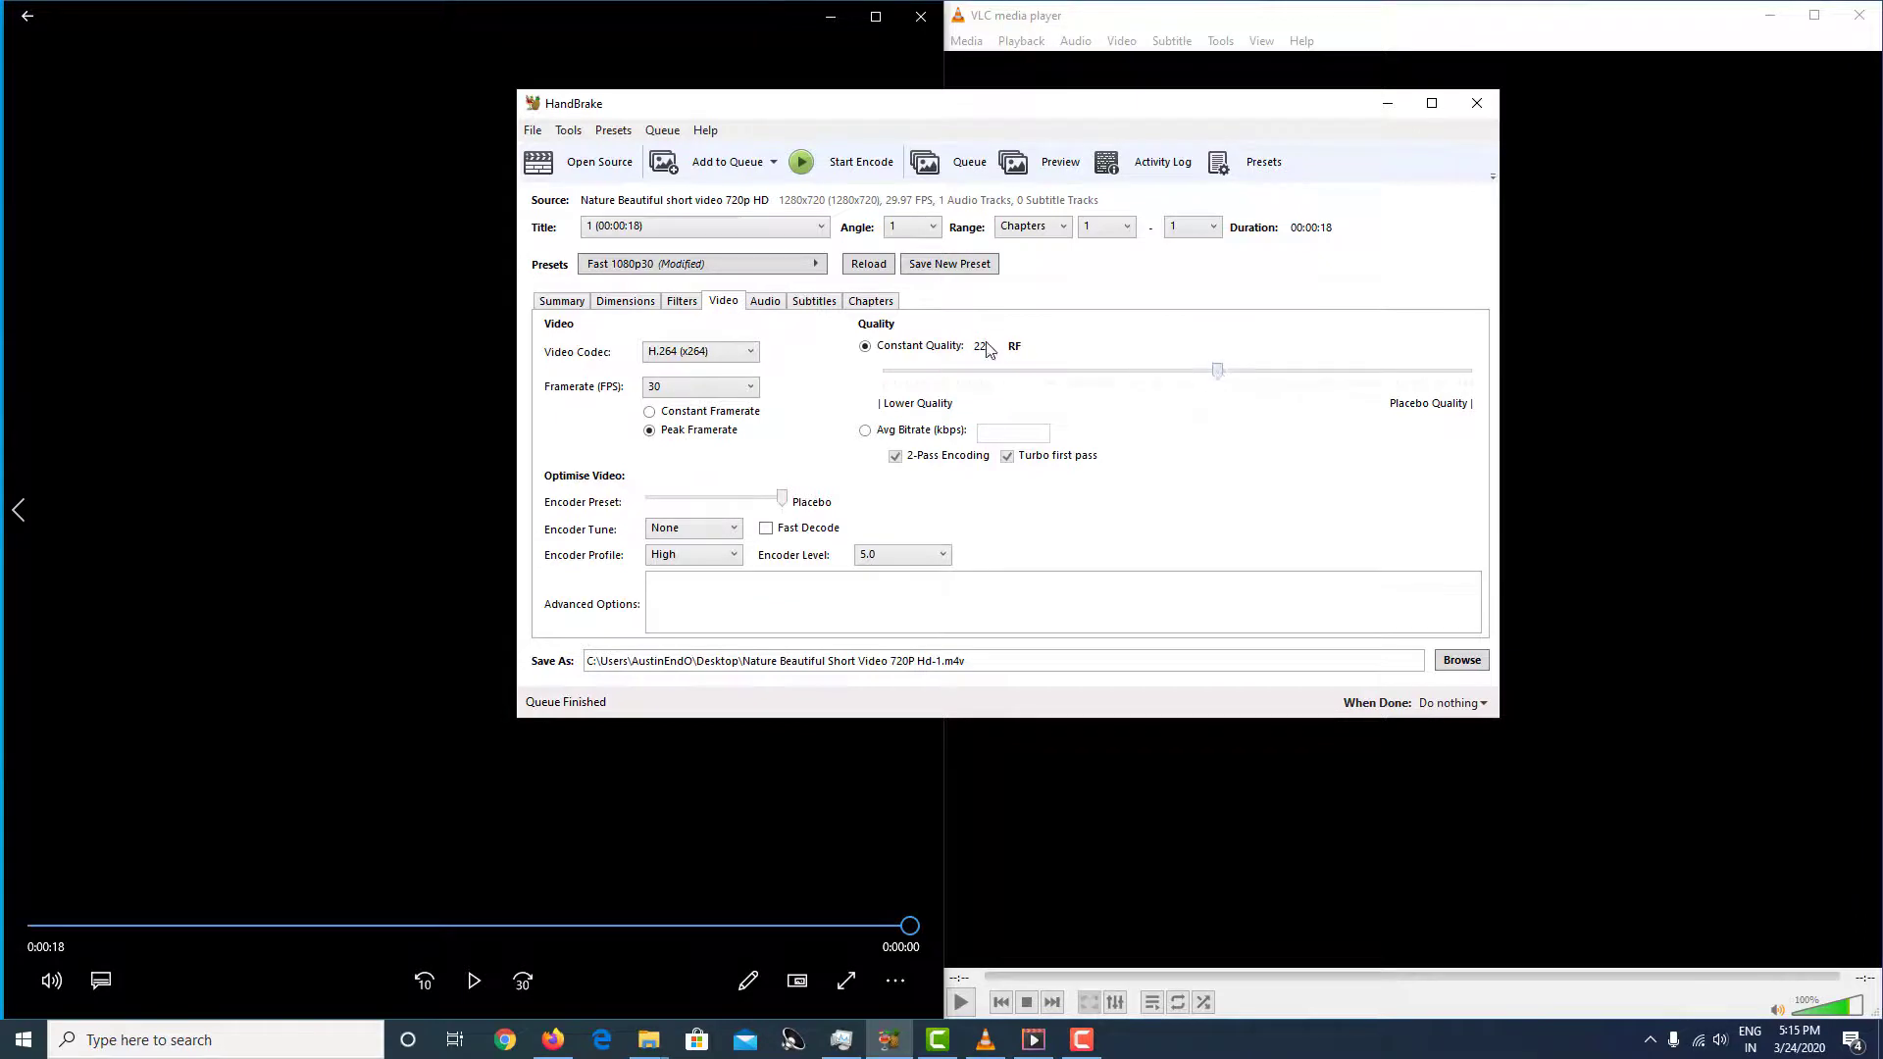
pyautogui.moveTo(1220, 374); pyautogui.dragTo(1121, 387)
pyautogui.click(1387, 103)
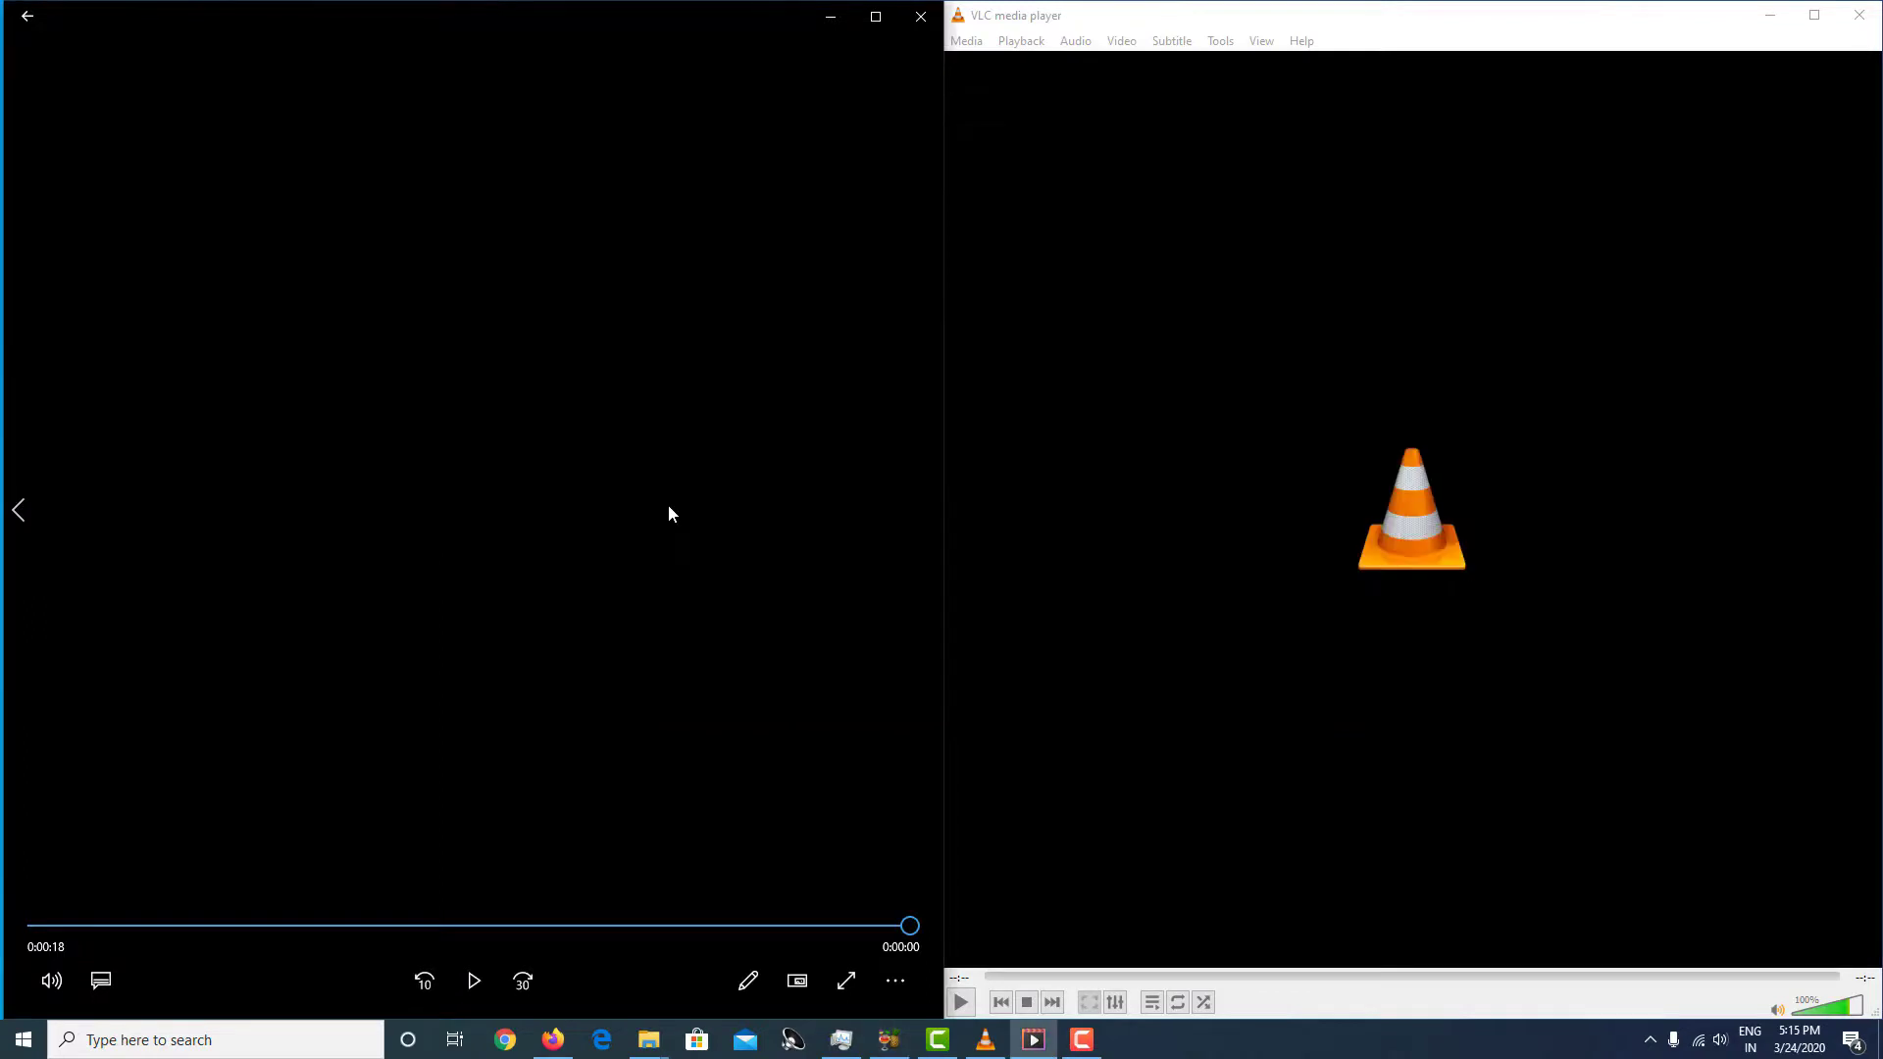